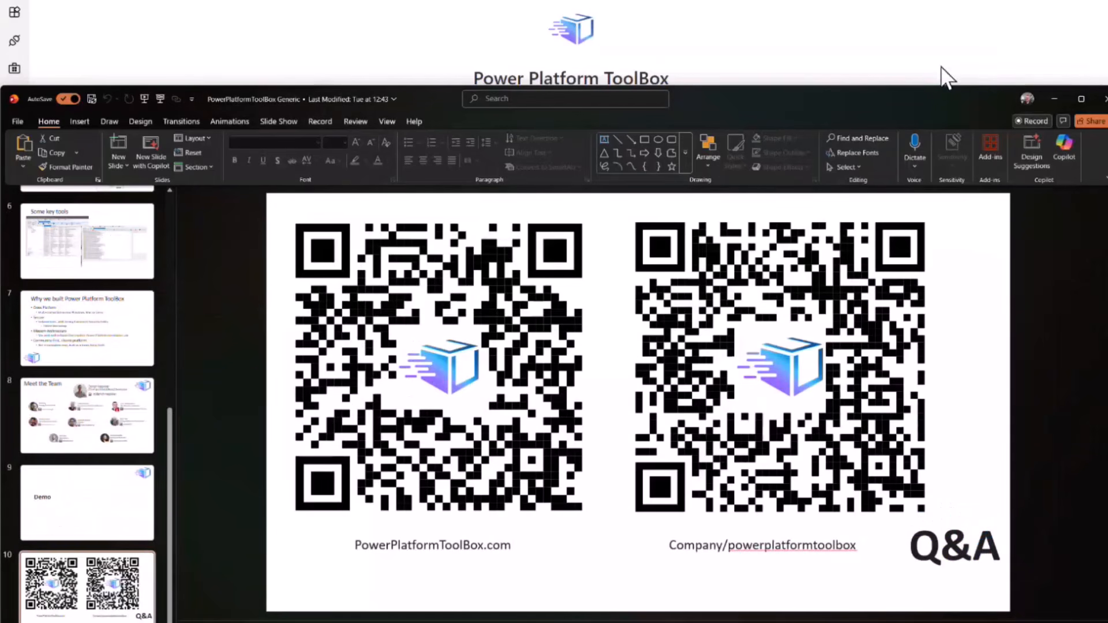
Switch to the Power Platform ToolBox website in the browser, open all platforms and versions, and compare the insider and stable release downloads.
key(alt+Tab)
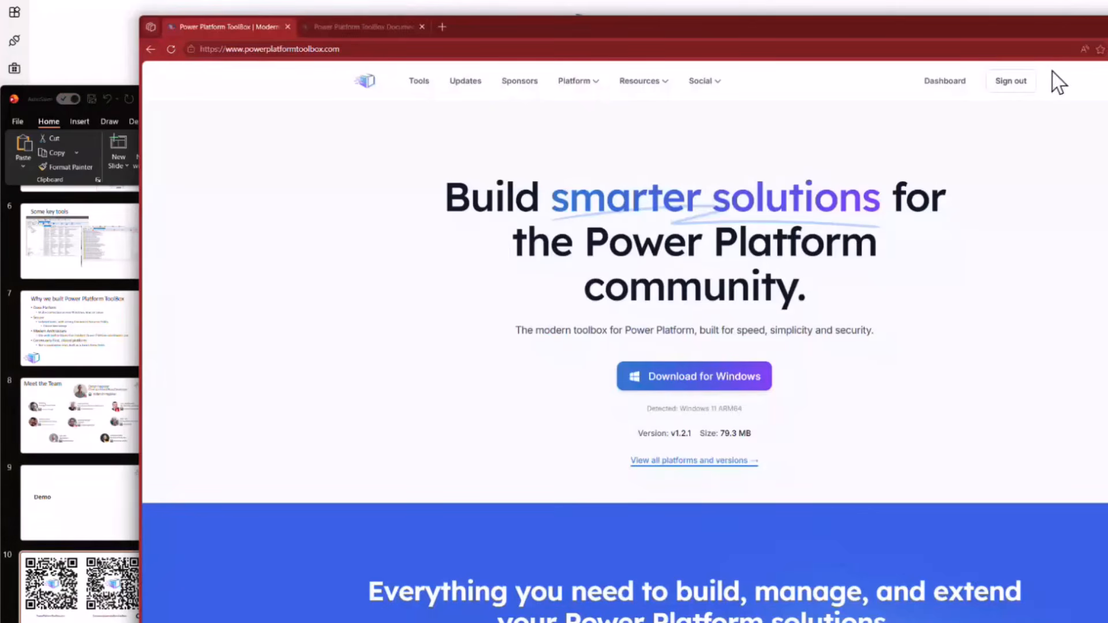
drag(1014, 24, 985, 25)
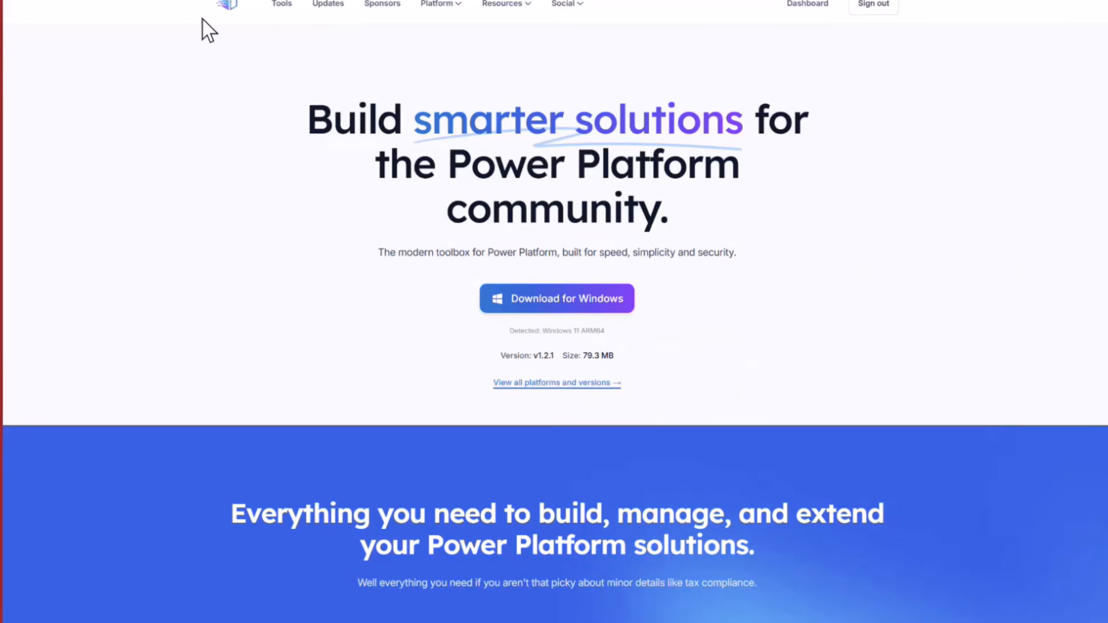
click(541, 385)
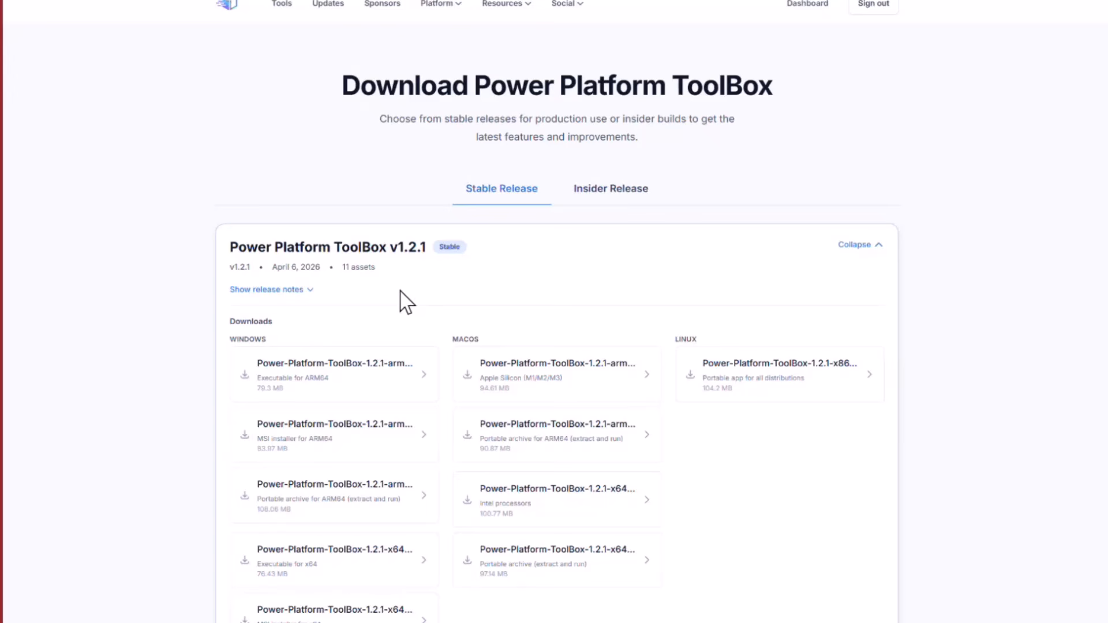
click(616, 198)
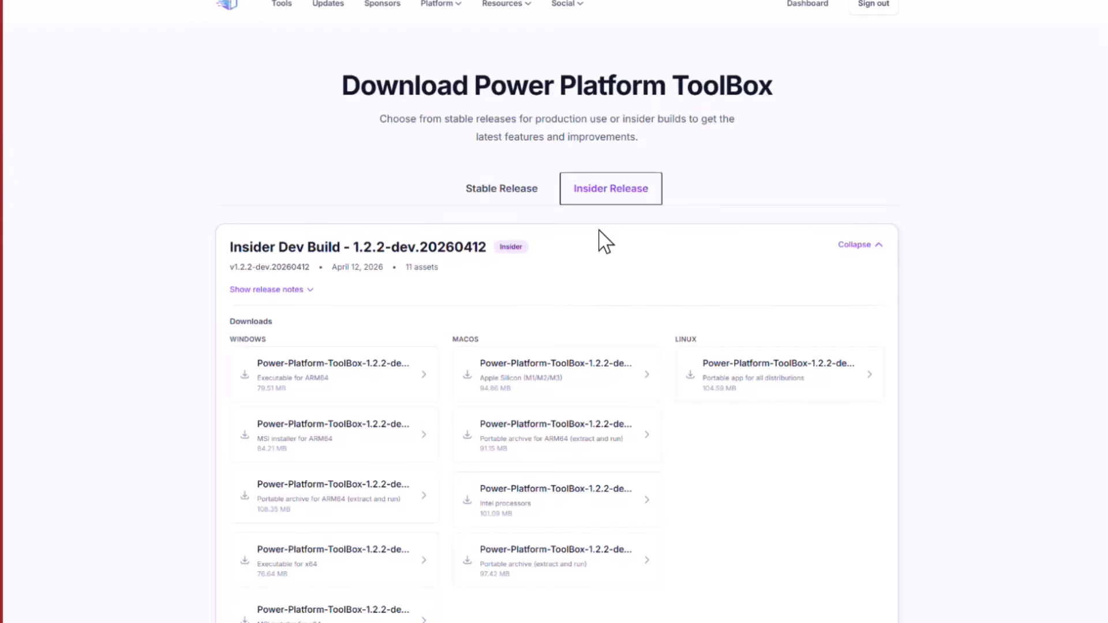
click(501, 190)
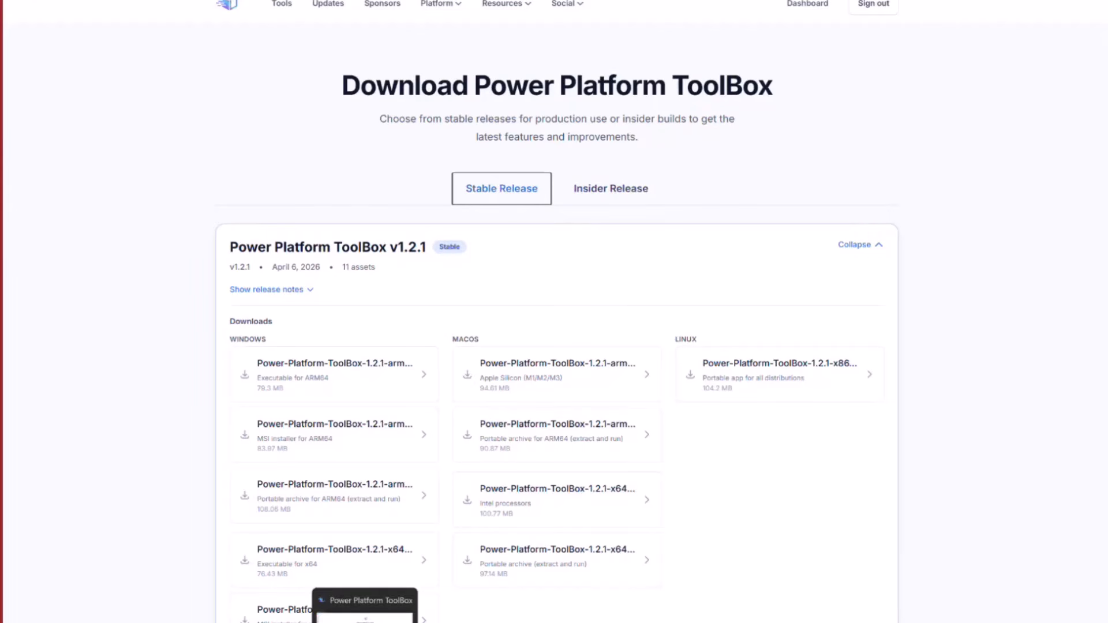
Switch to the Power Platform ToolBox desktop app and look over its home page.
click(365, 621)
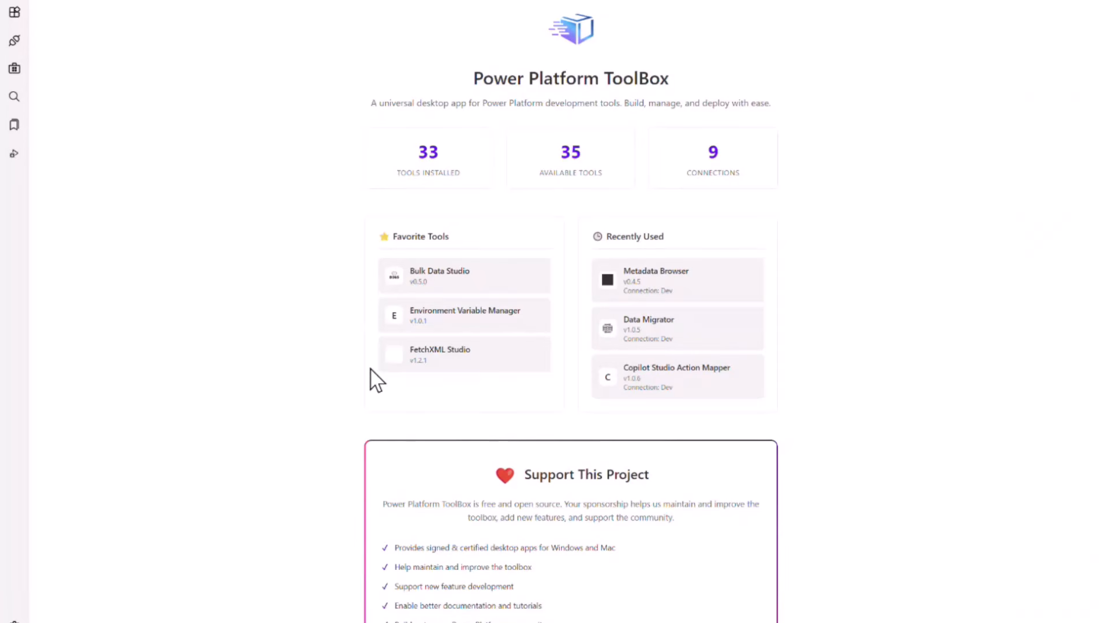
scroll(371, 369, down, 10)
scroll(317, 324, up, 10)
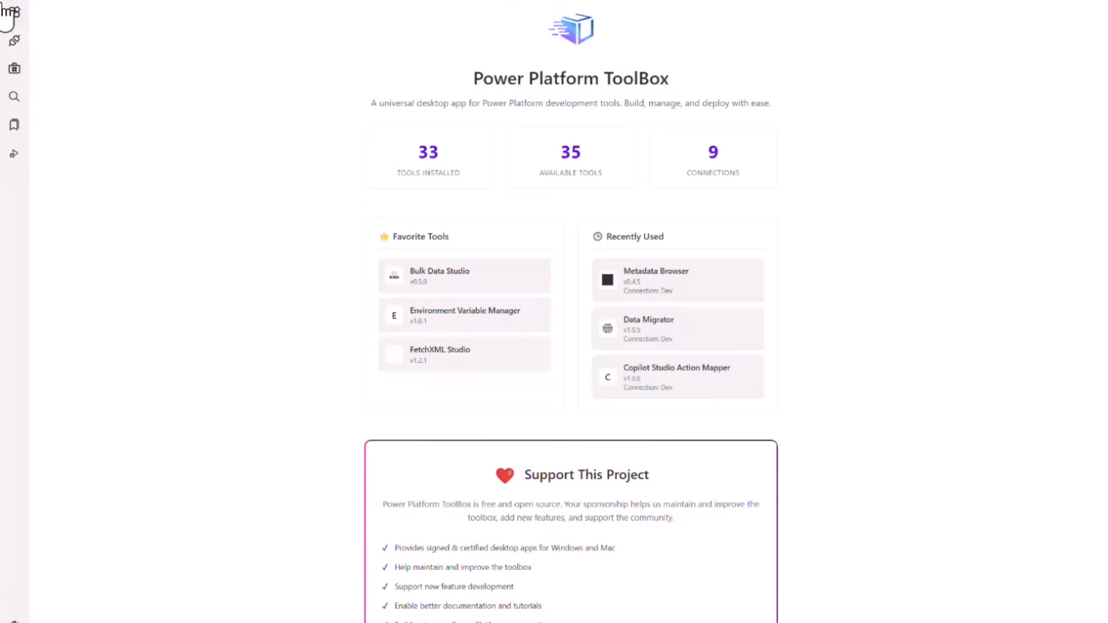
Start a new Dataverse connection named "dev" with Dev as its environment.
click(15, 40)
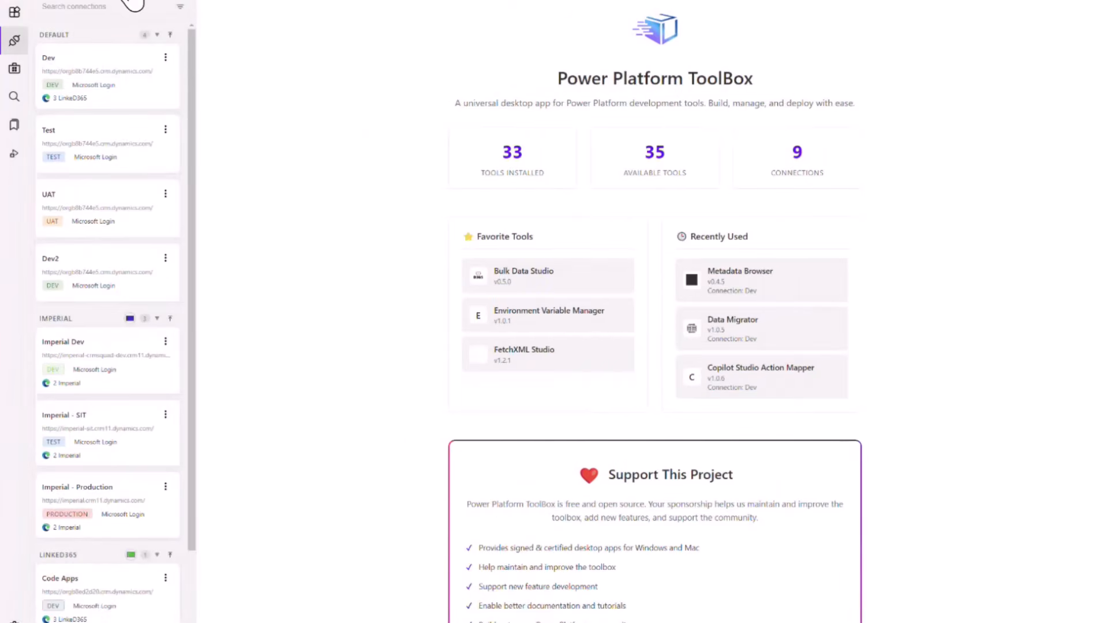
click(143, 8)
click(392, 179)
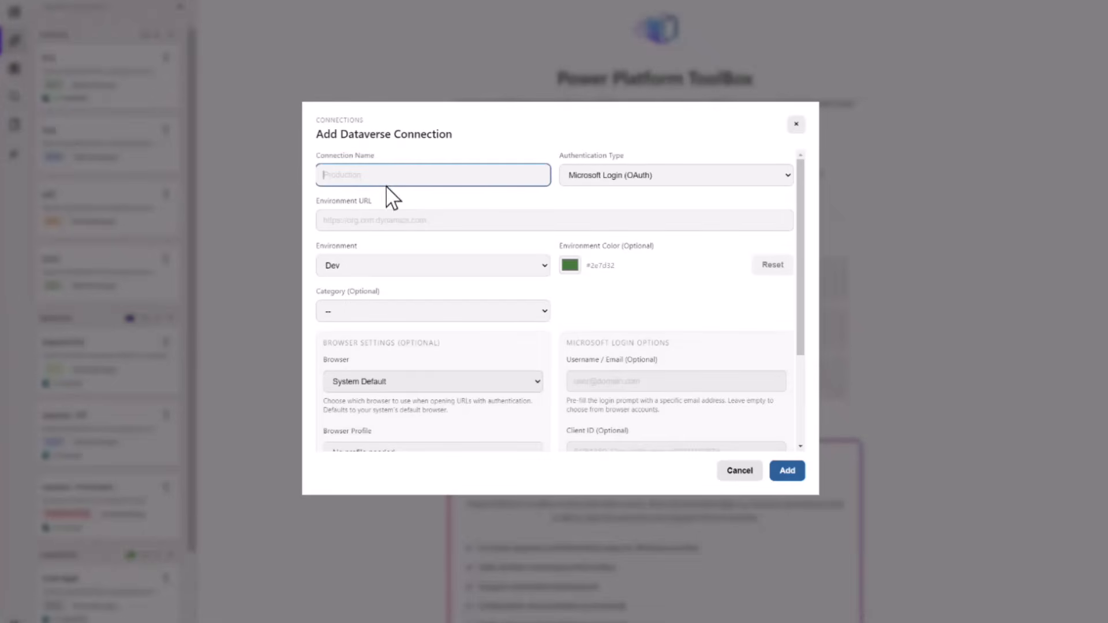
text(dev)
click(382, 225)
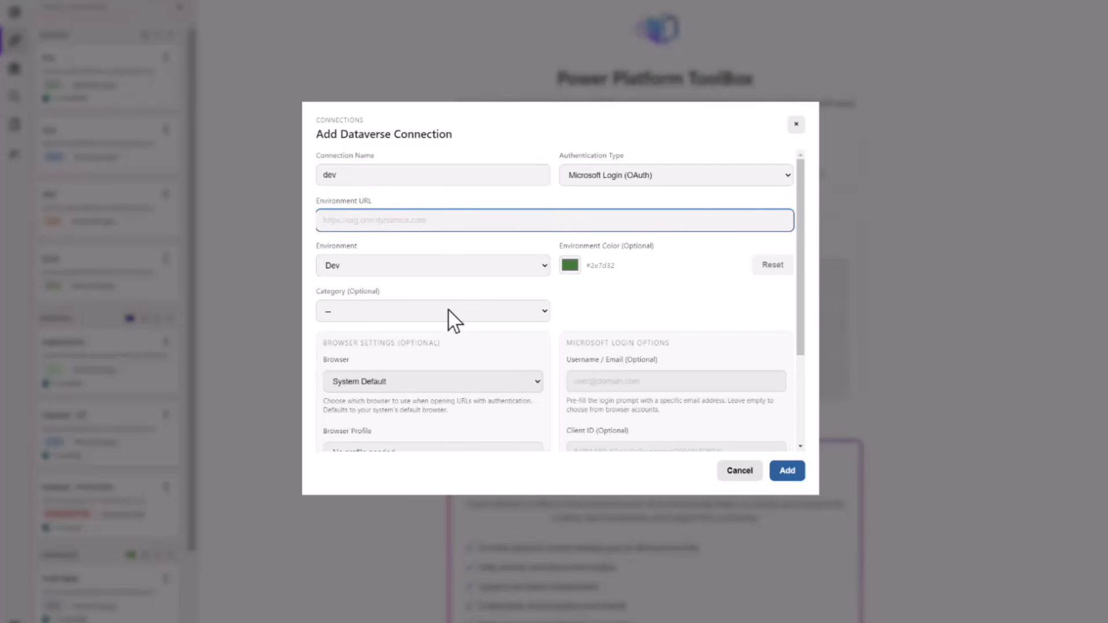
click(467, 273)
click(469, 283)
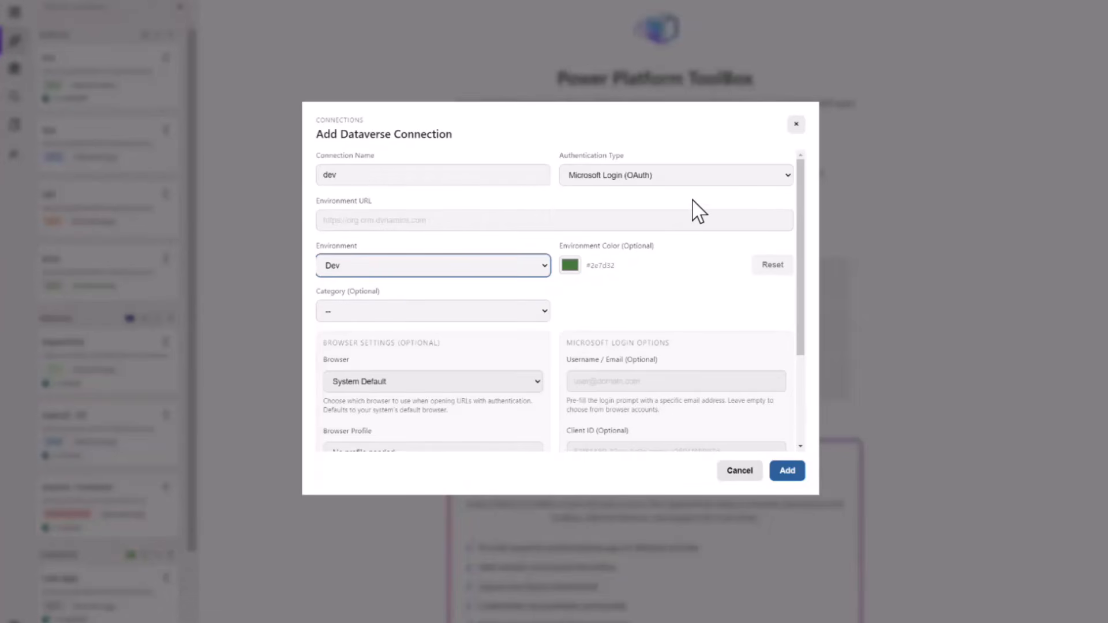
Review the authentication types and the optional browser and Microsoft login settings, and discard the new connection.
click(697, 176)
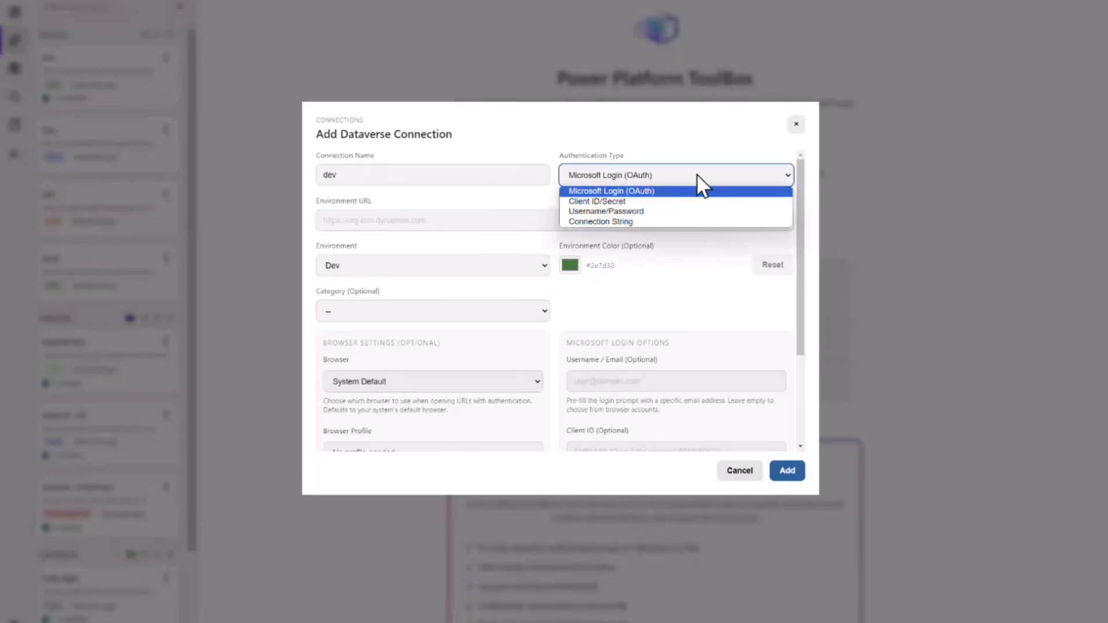
click(663, 153)
click(660, 172)
click(699, 155)
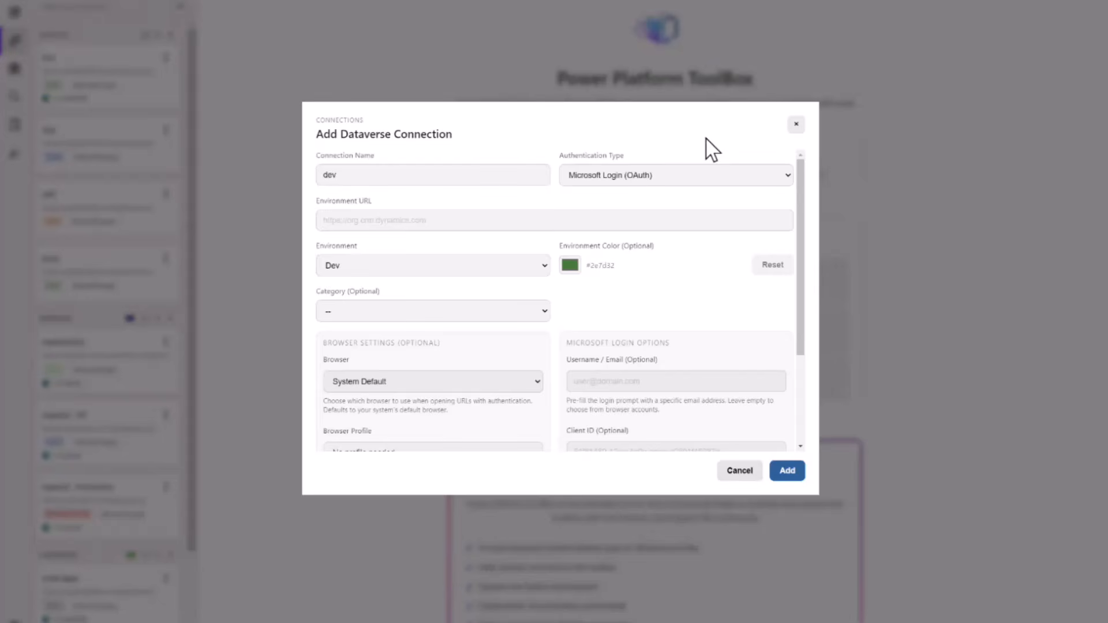
scroll(613, 312, down, 3)
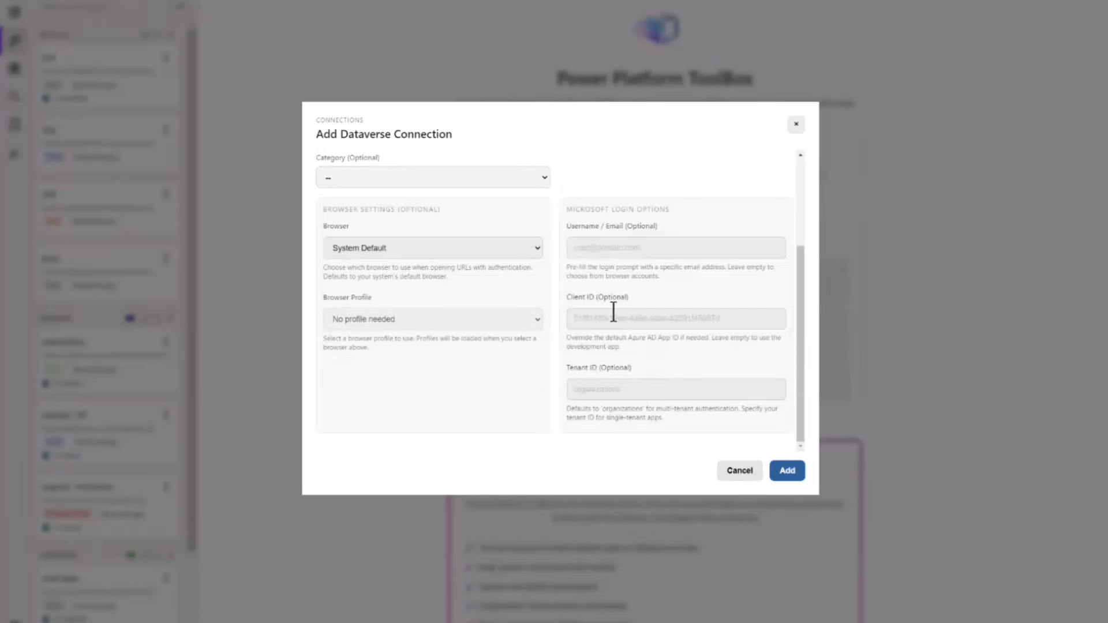
click(740, 471)
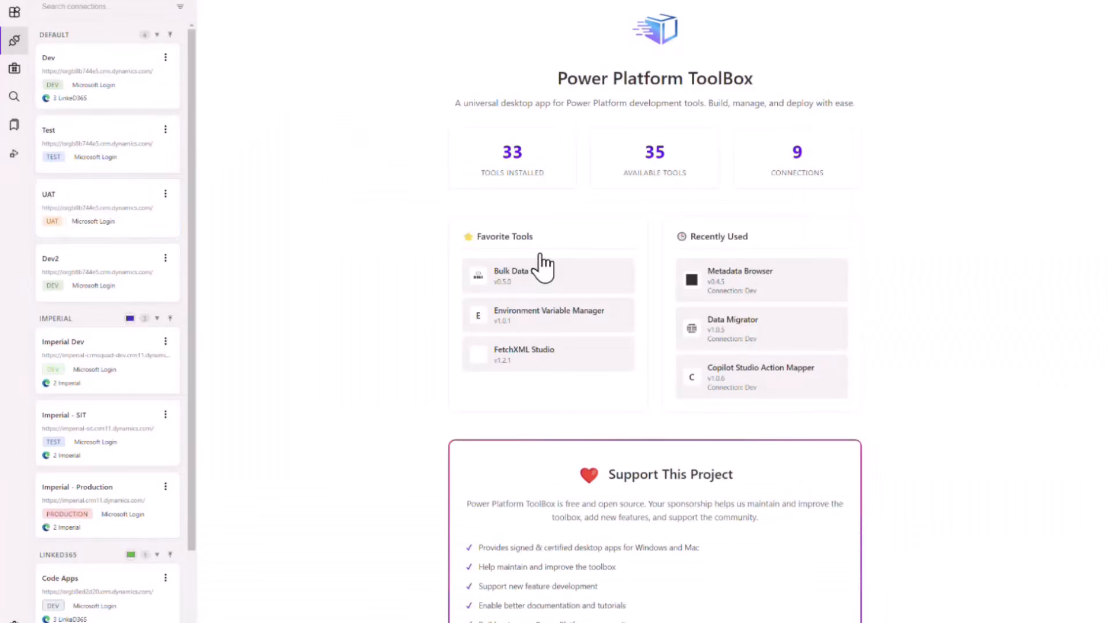
Open Bulk Data Studio from the installed tools and connect it to the default Dev environment.
click(15, 12)
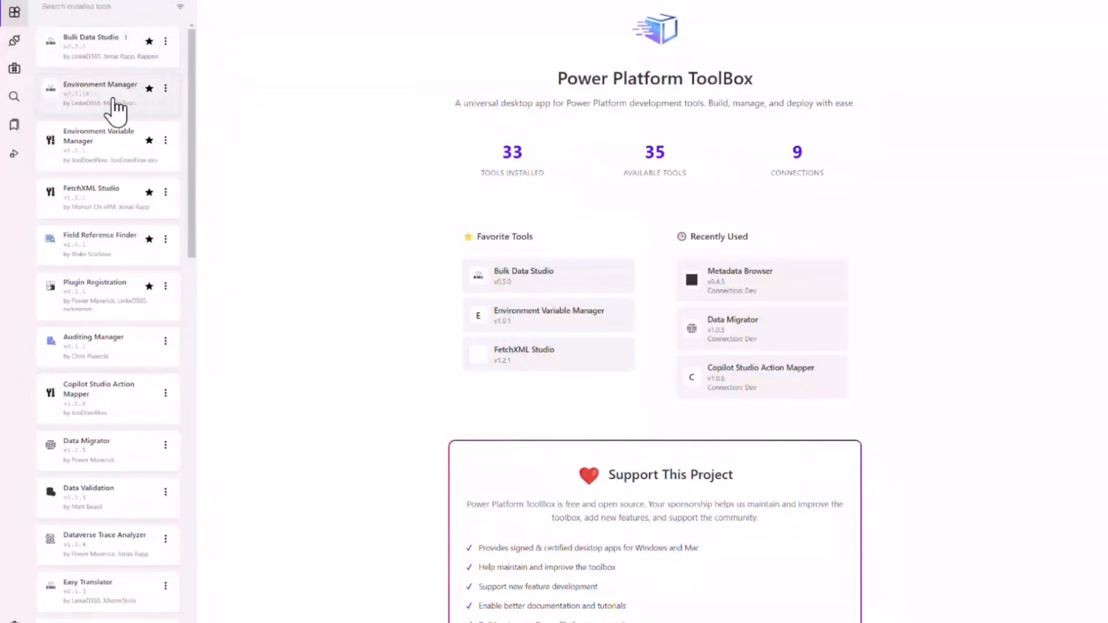
click(115, 68)
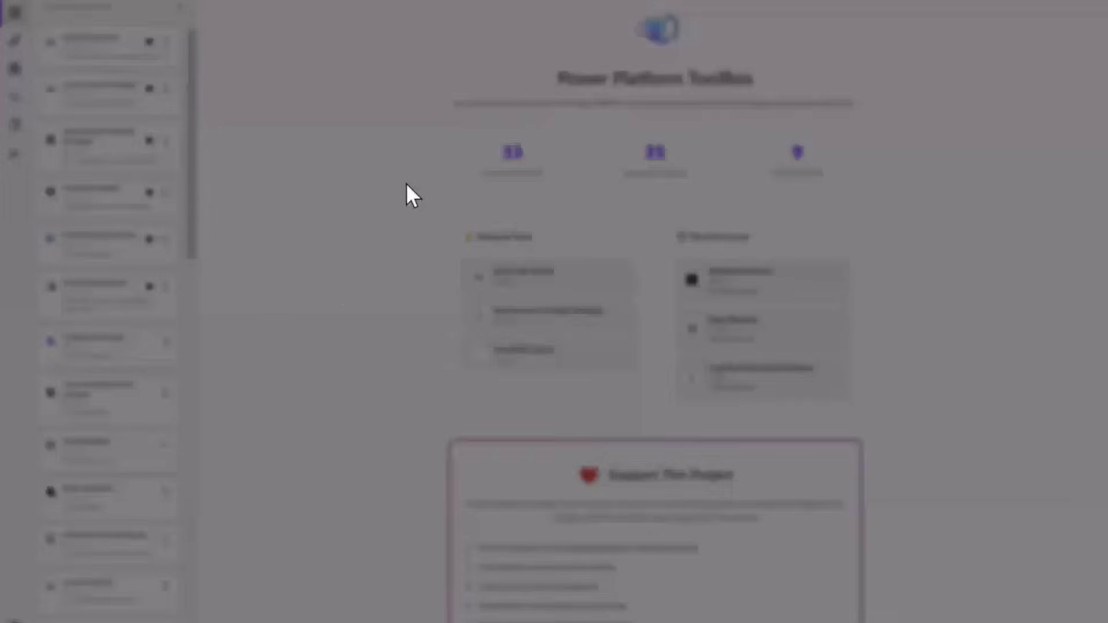
scroll(560, 314, down, 3)
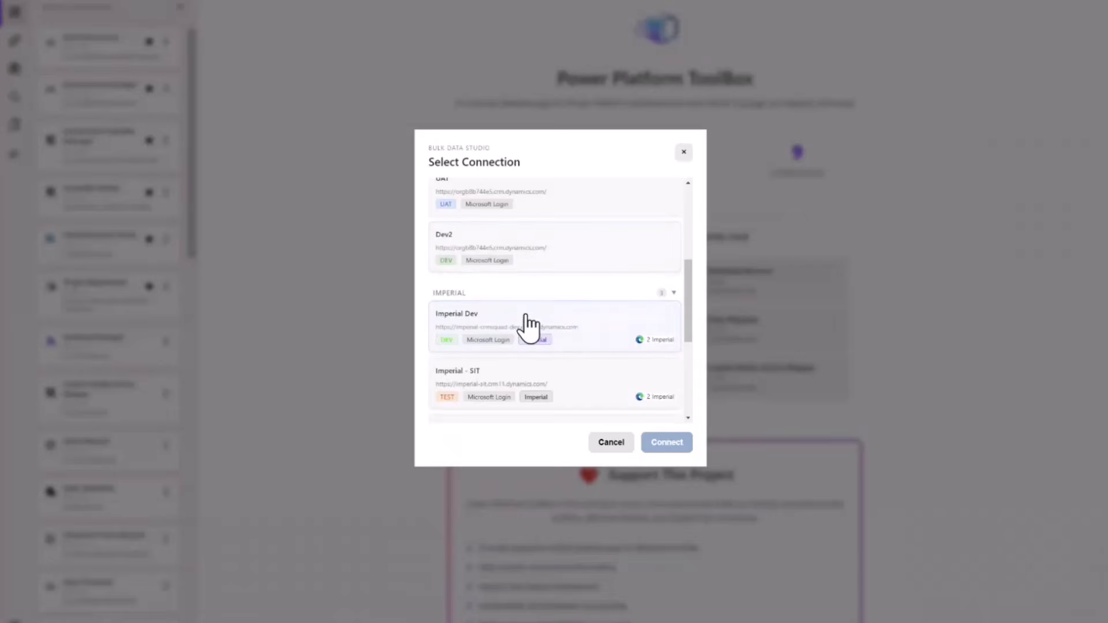
scroll(532, 376, down, 3)
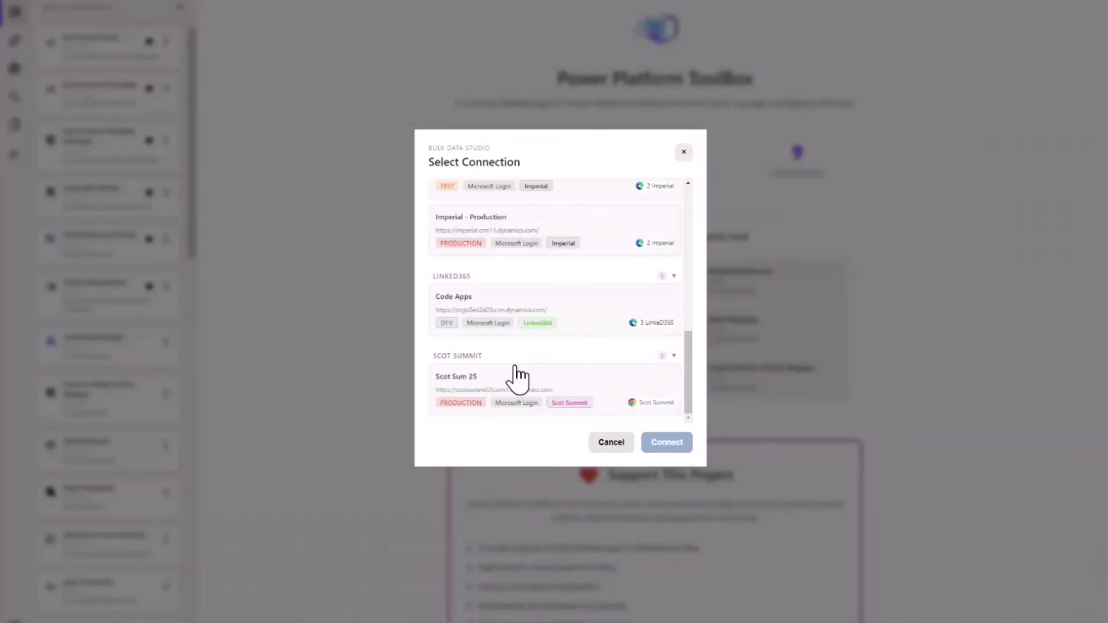
scroll(519, 346, up, 10)
click(519, 300)
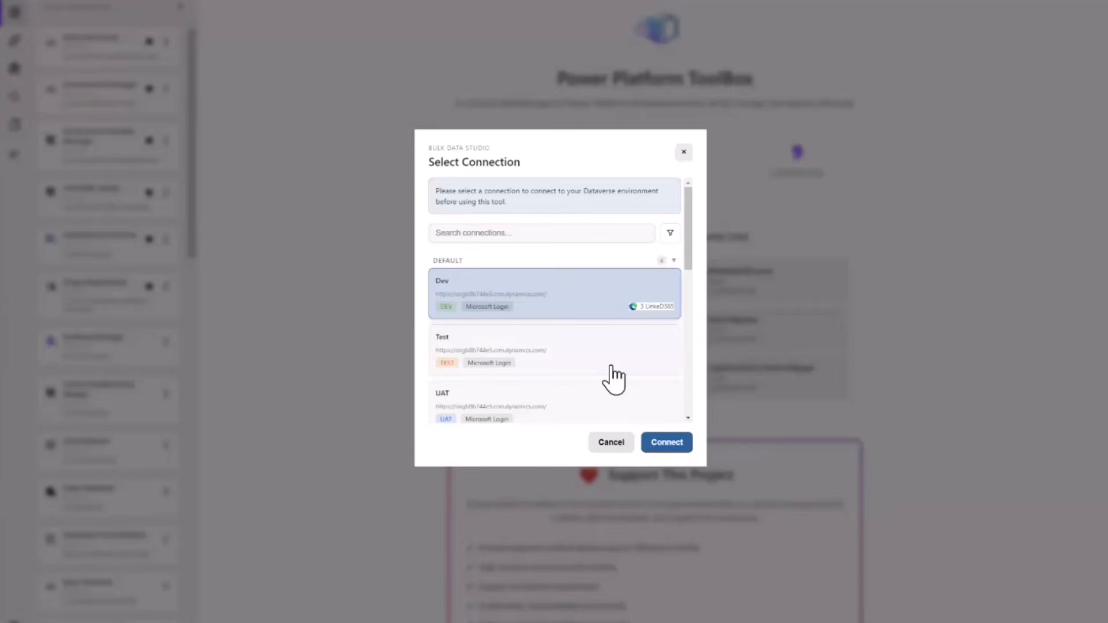
click(663, 436)
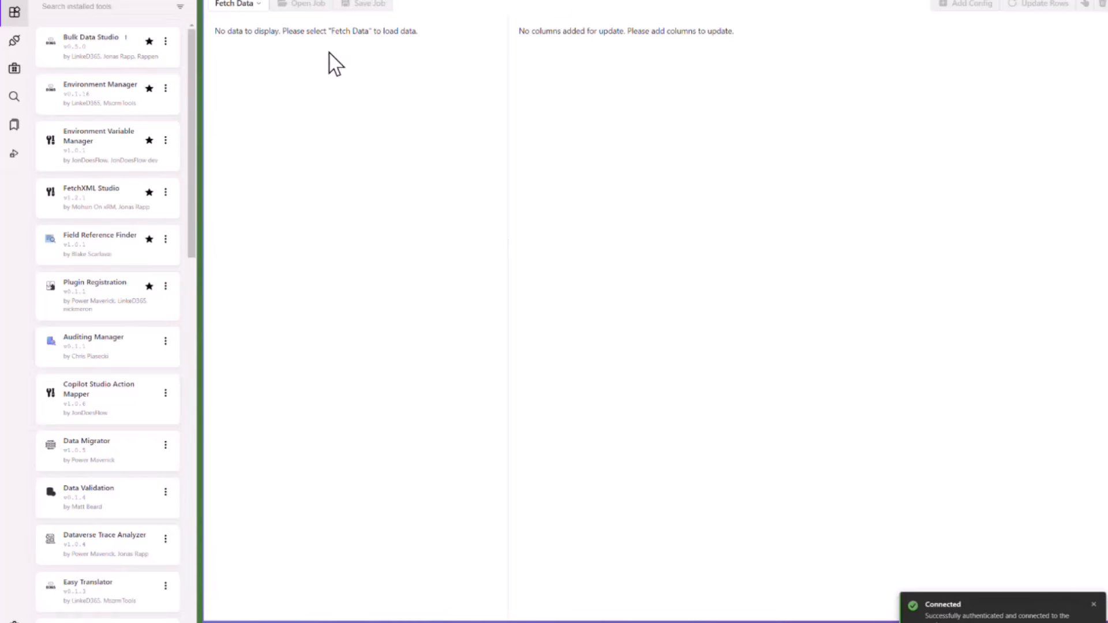
Fetch data from the Account table using the Active Accounts view.
click(260, 5)
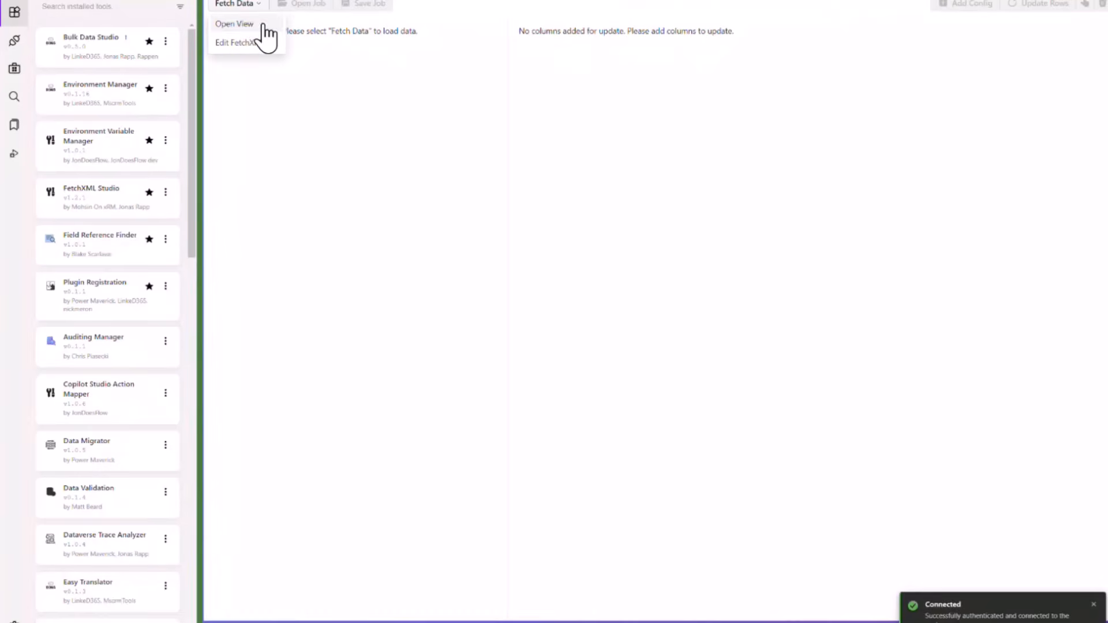
click(257, 24)
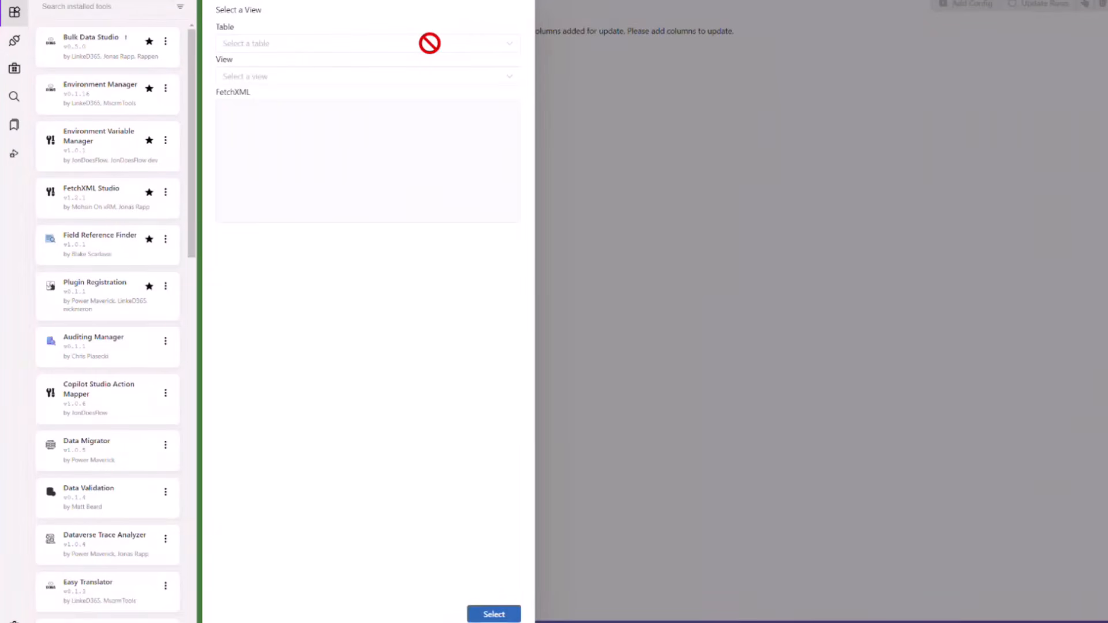
click(508, 51)
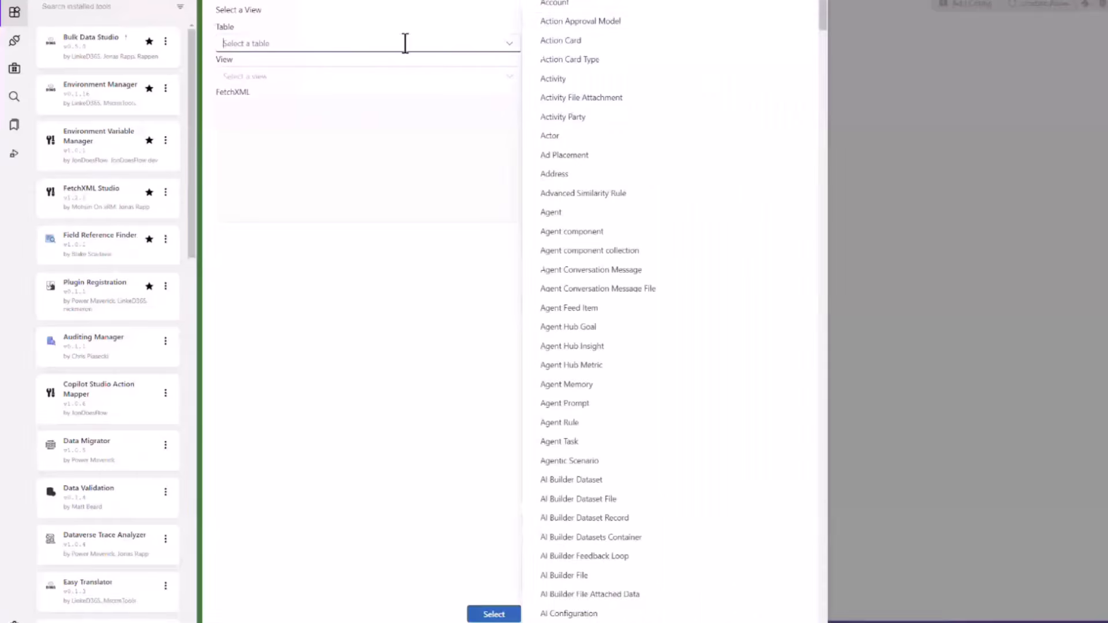
click(575, 11)
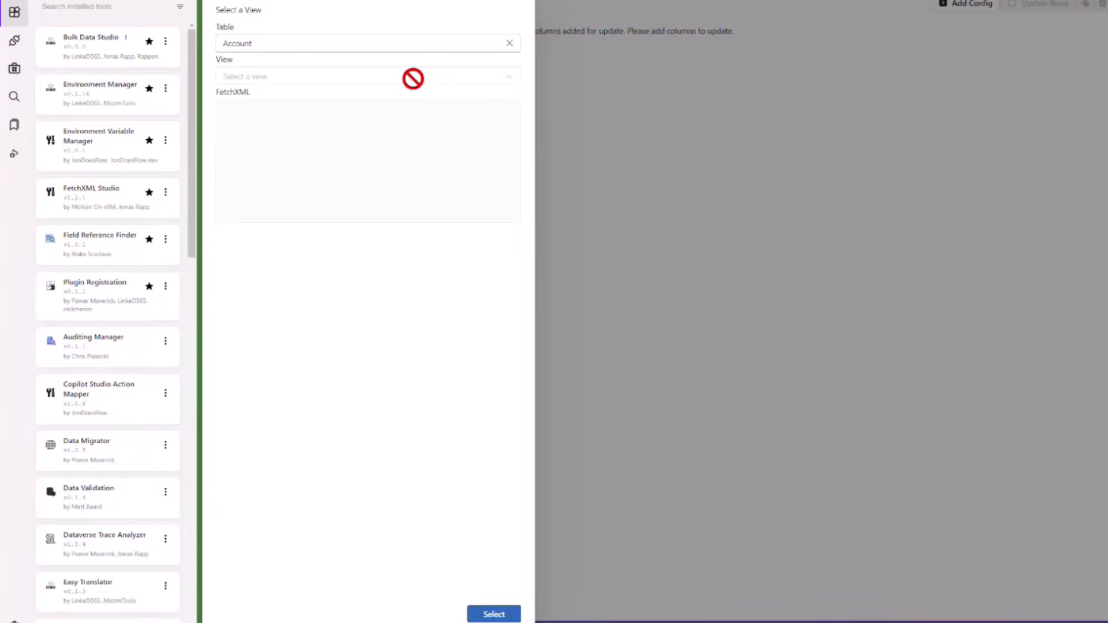
click(357, 79)
click(267, 117)
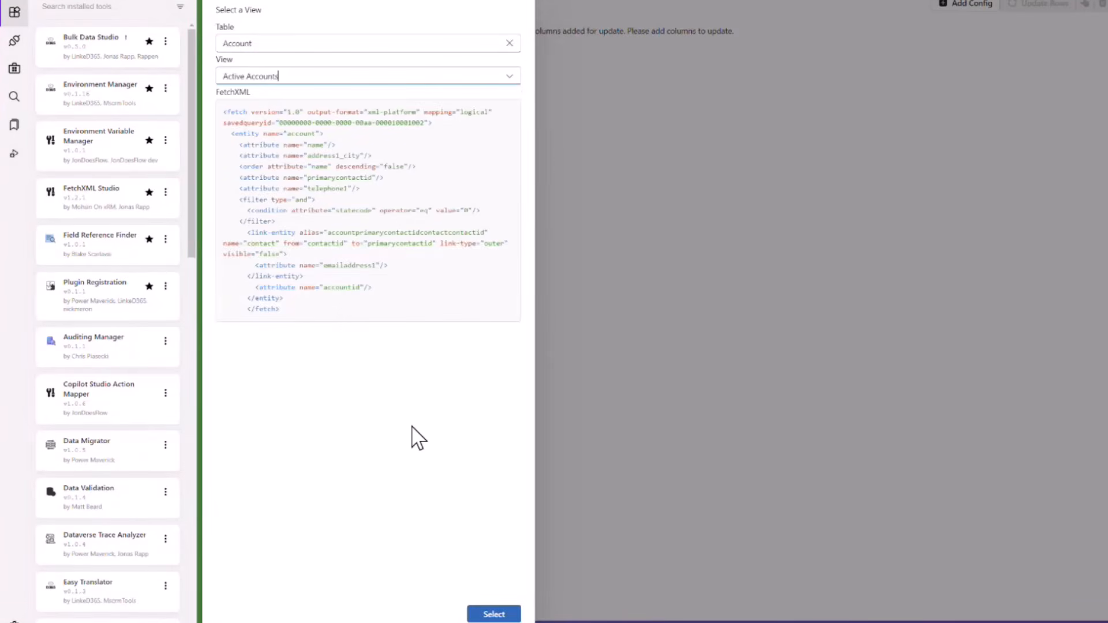
click(494, 615)
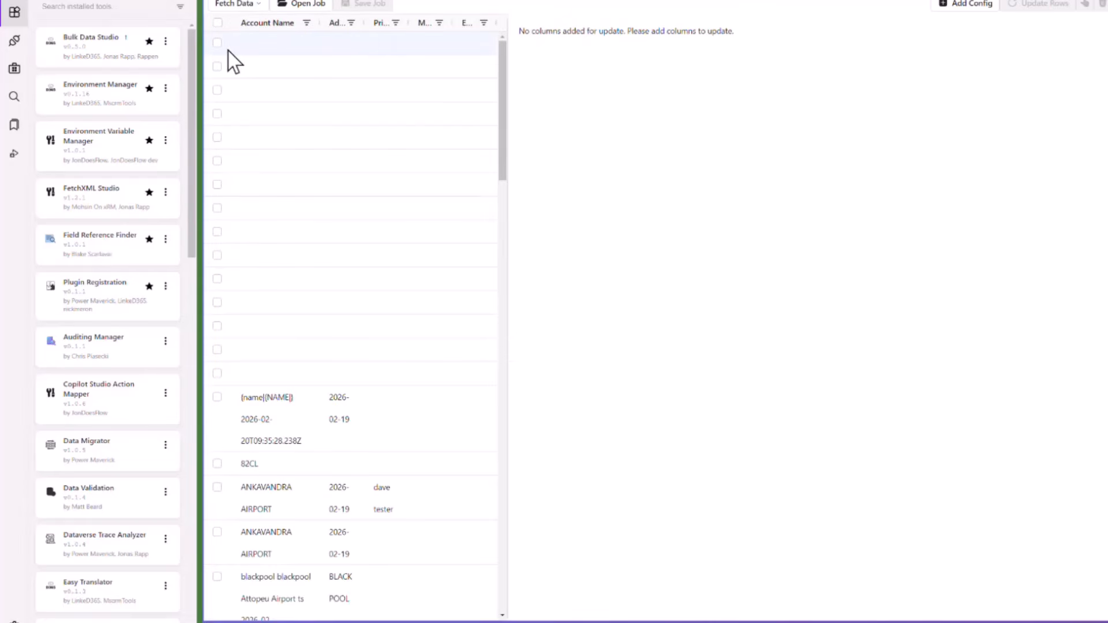
Select the first account row and add the Account Name field to the bulk update configuration.
click(217, 43)
click(964, 6)
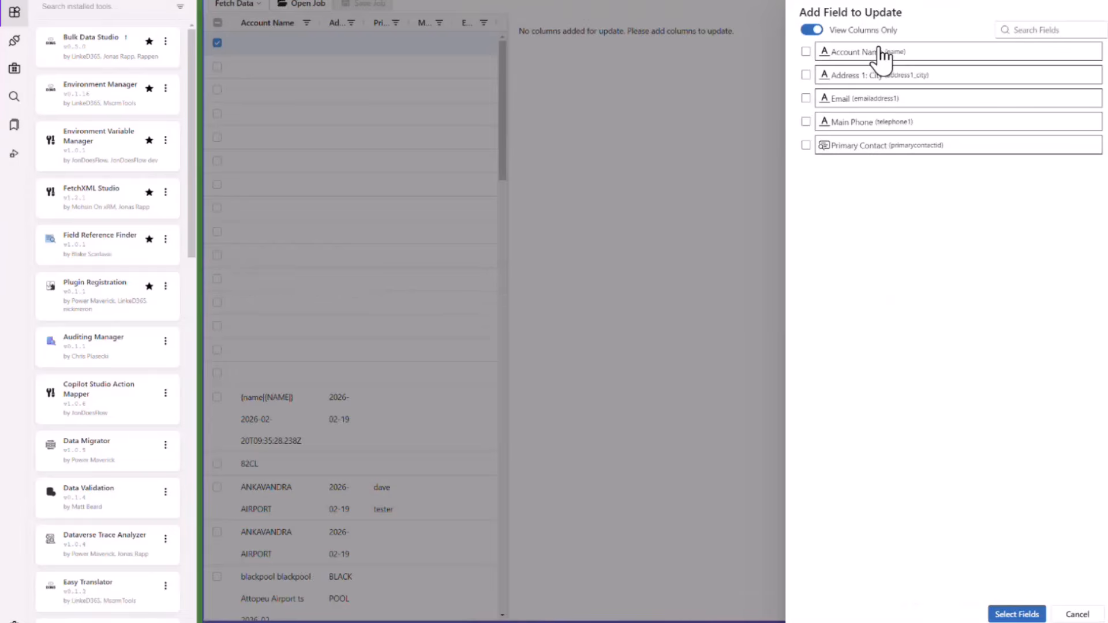
click(805, 52)
click(1016, 614)
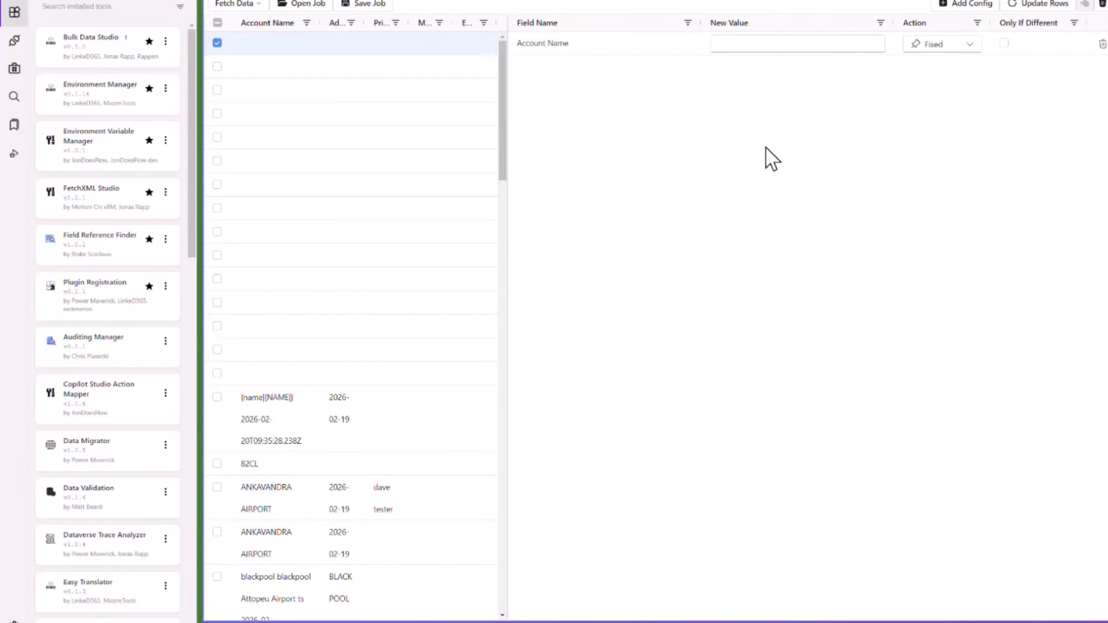
Set the new Account Name value to "bob" and limit the row selection to the first two accounts.
click(804, 45)
click(218, 22)
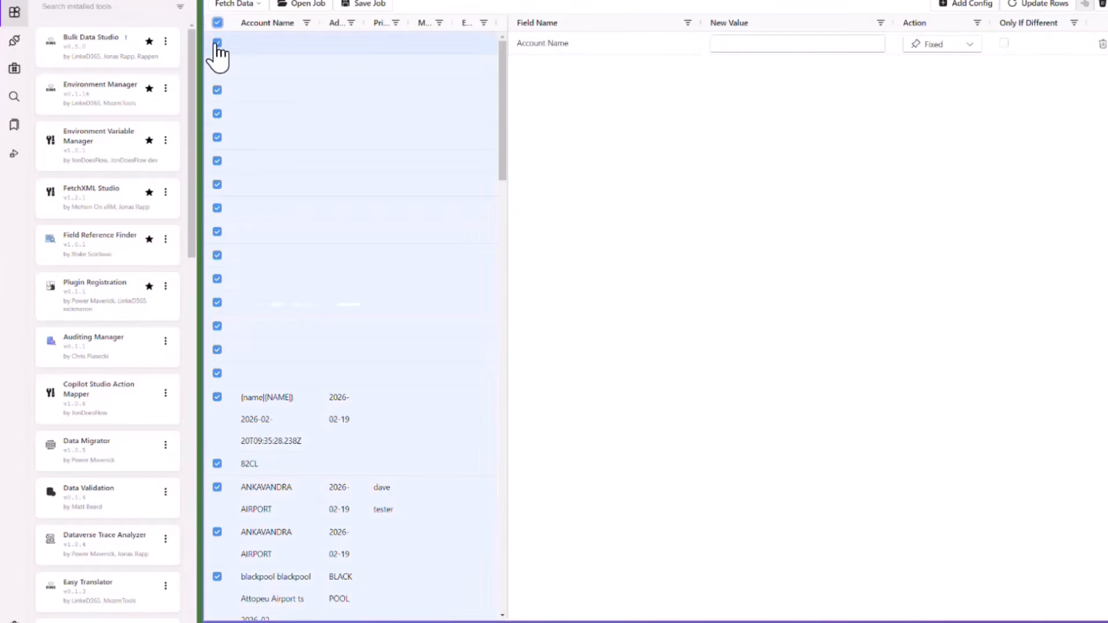
click(754, 49)
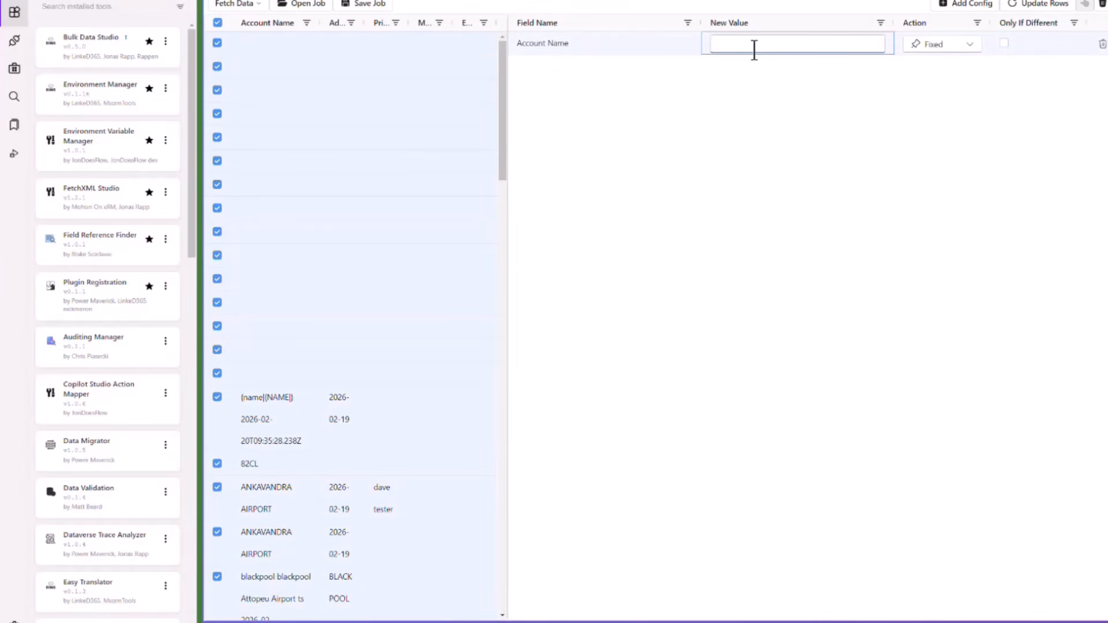
text(bob)
click(217, 22)
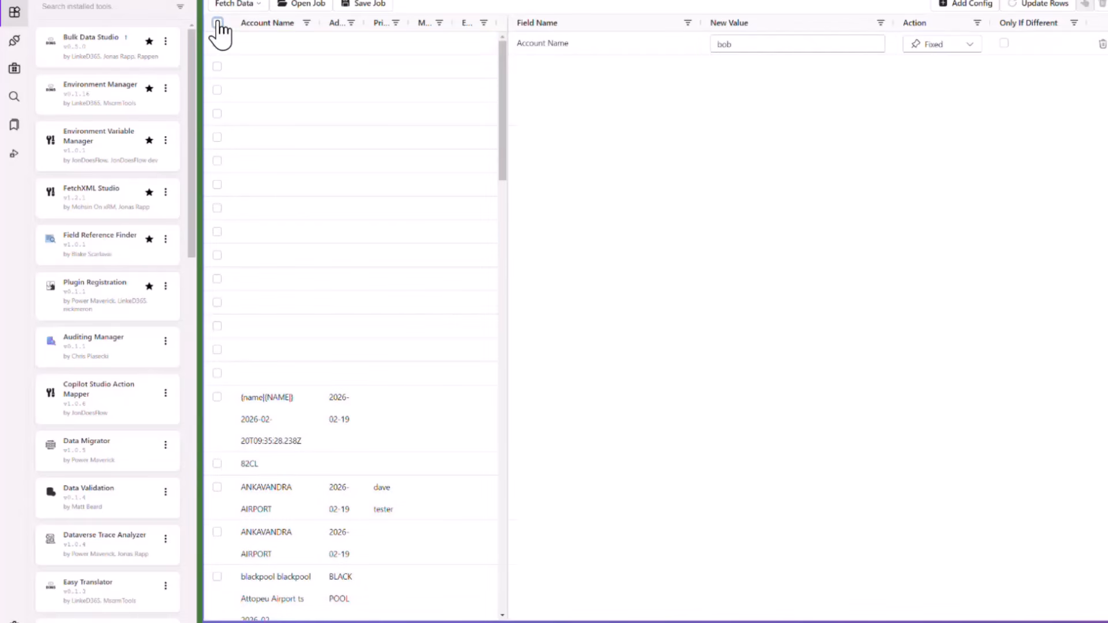
click(217, 44)
click(217, 67)
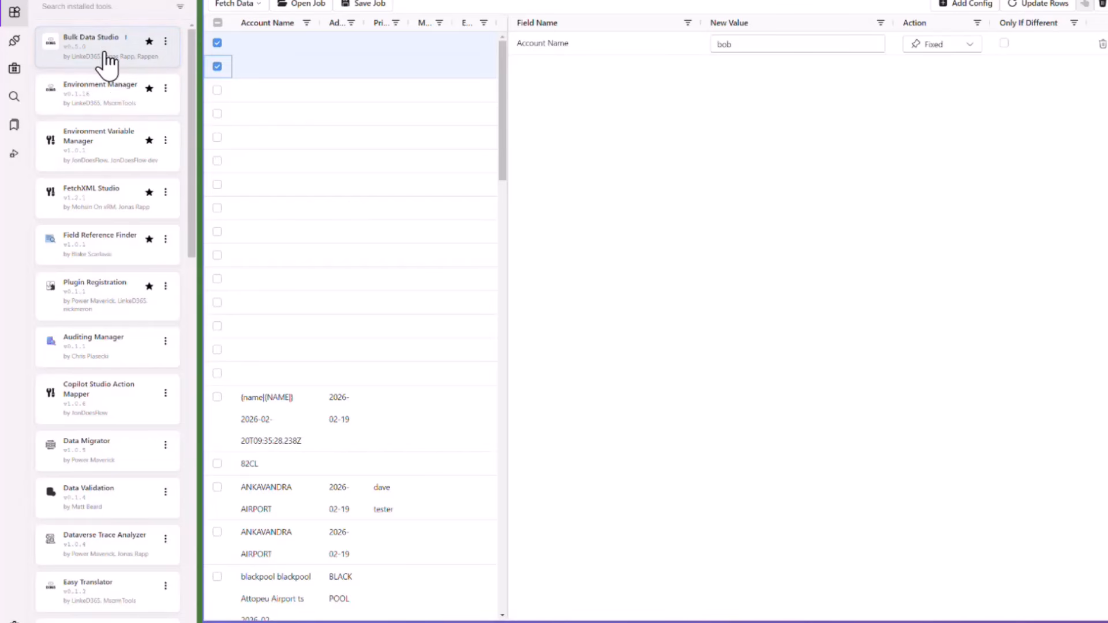
Open FetchXML Studio with the default Dev connection and start a query on the Account entity.
click(99, 196)
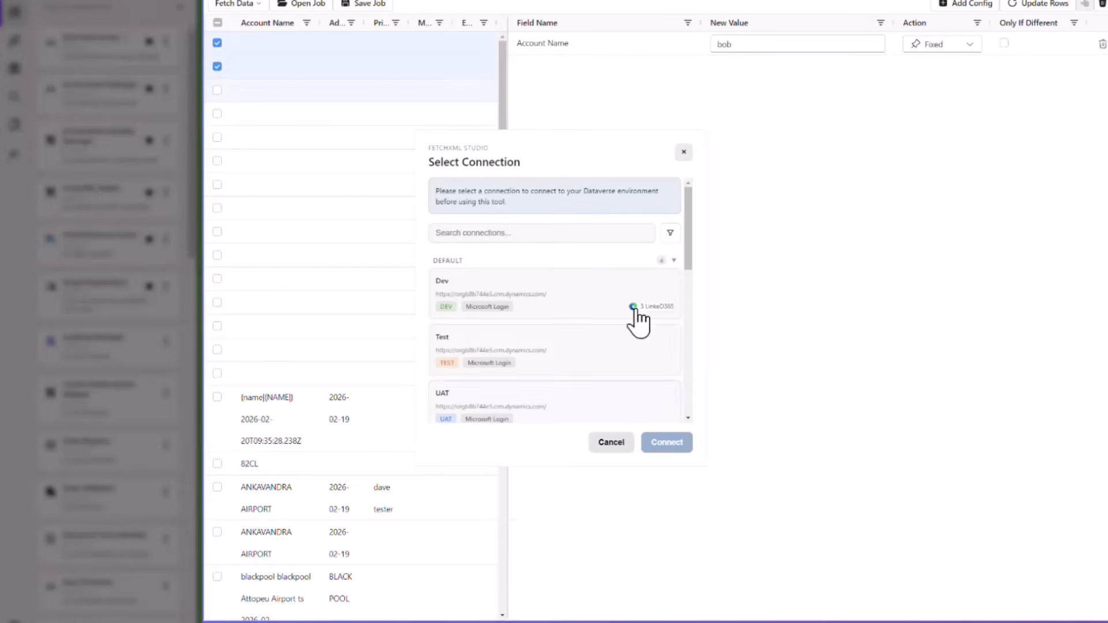
click(491, 312)
click(654, 444)
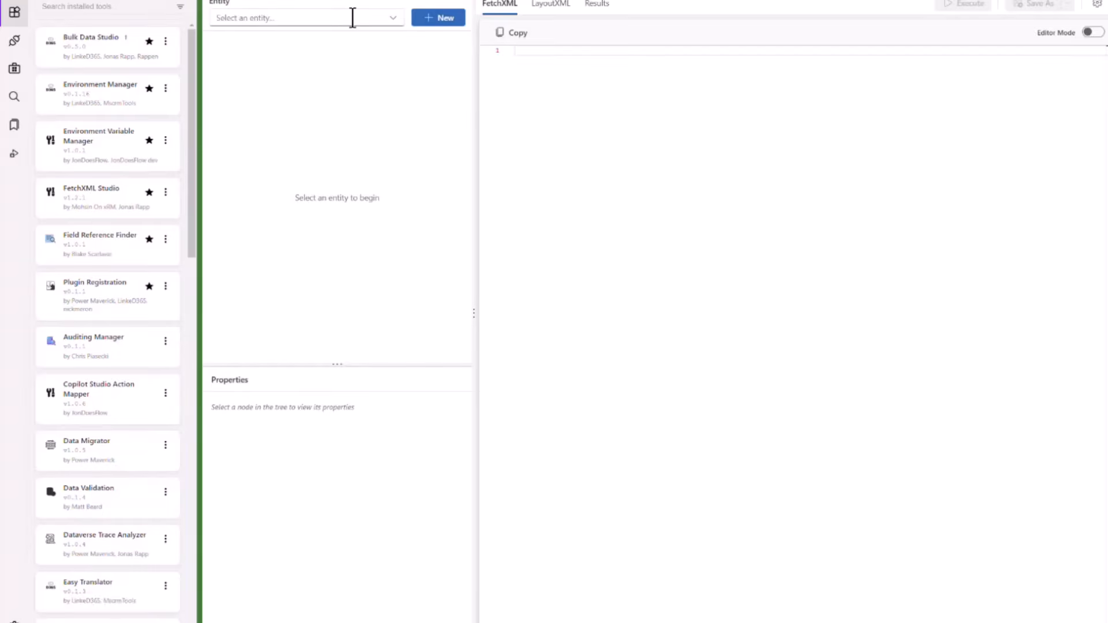
click(353, 18)
click(427, 3)
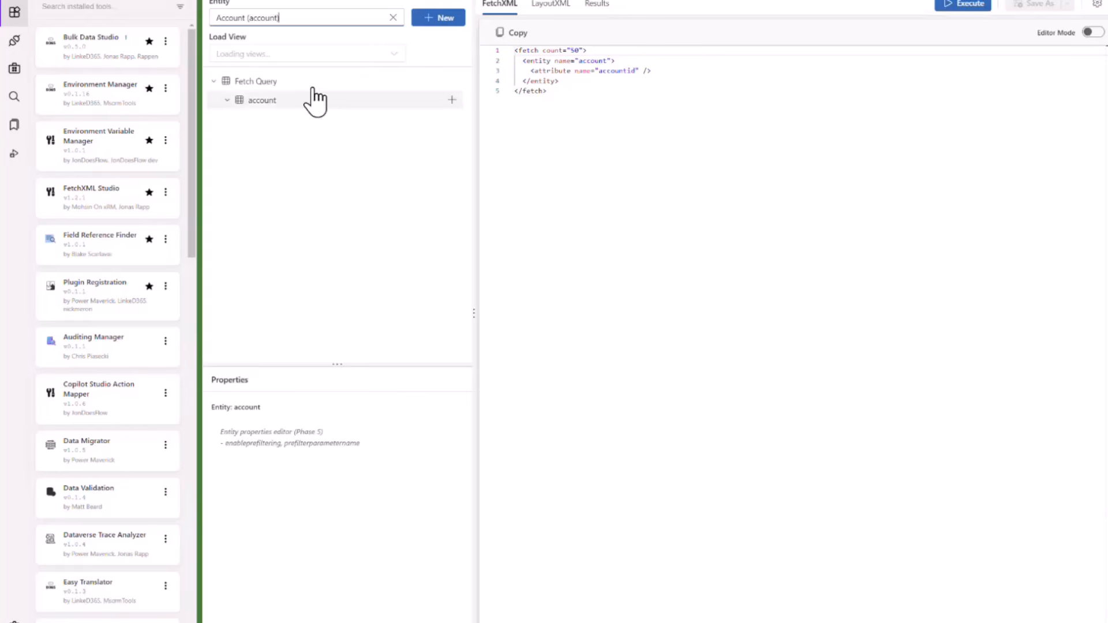
Execute the account query in FetchXML Studio and look through the returned rows.
click(452, 100)
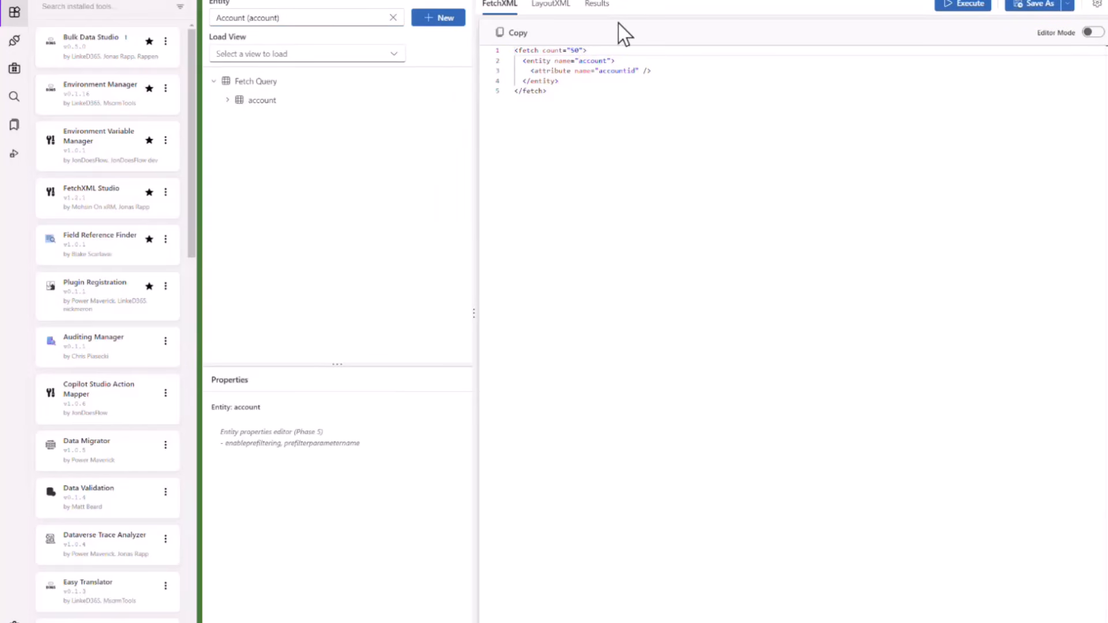
click(961, 4)
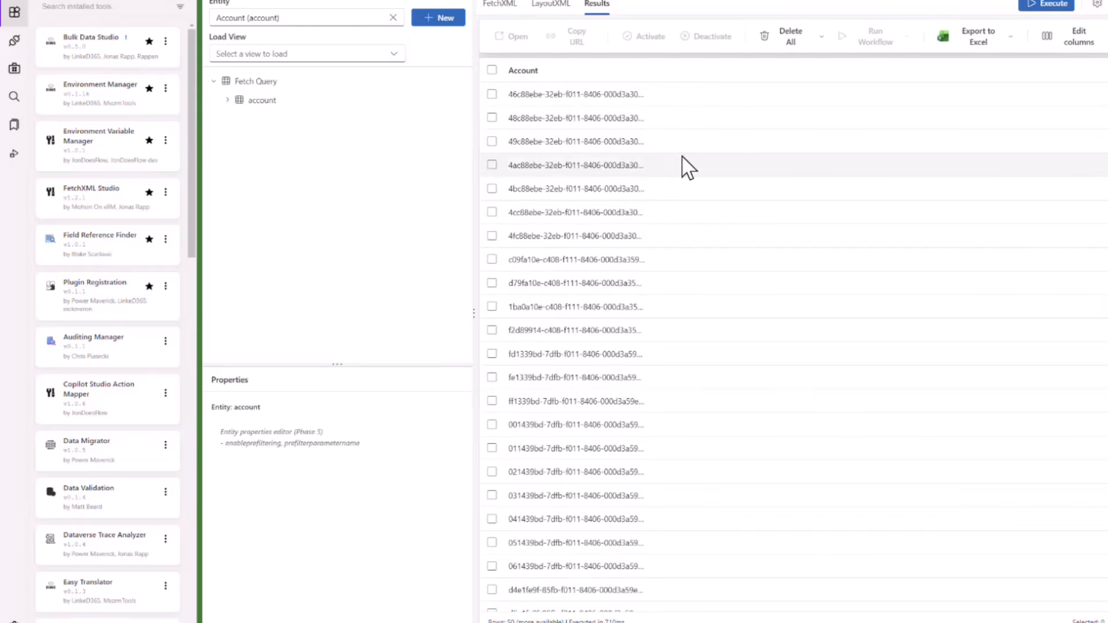
scroll(683, 166, down, 8)
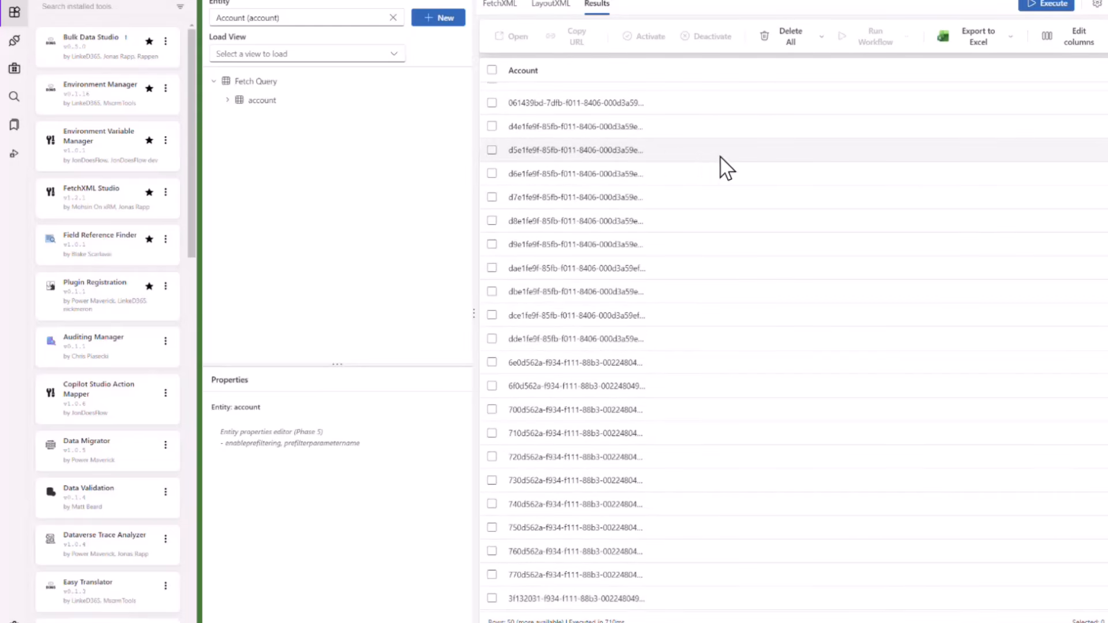
scroll(722, 168, up, 8)
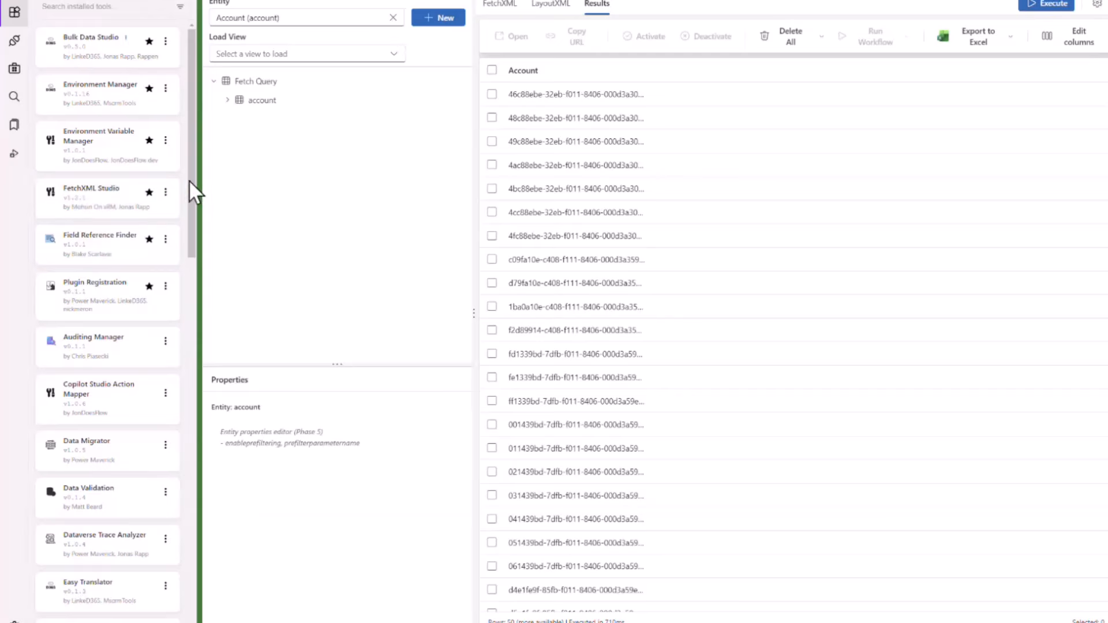
Open the Plugin Registration tool with the Dev connection.
scroll(190, 190, down, 1)
click(99, 261)
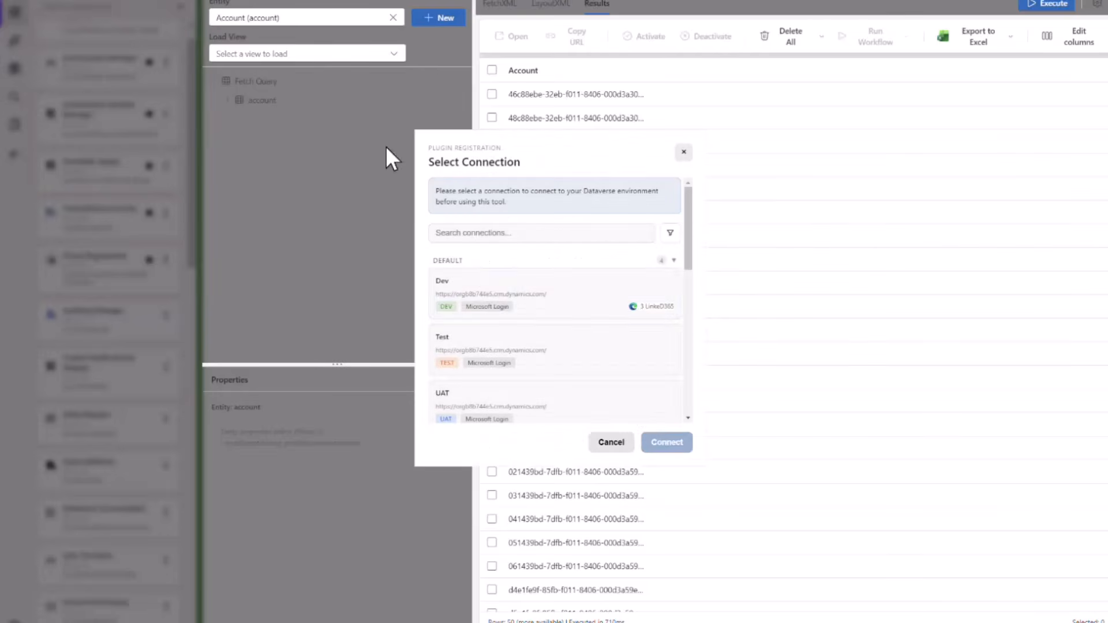
click(514, 292)
click(658, 451)
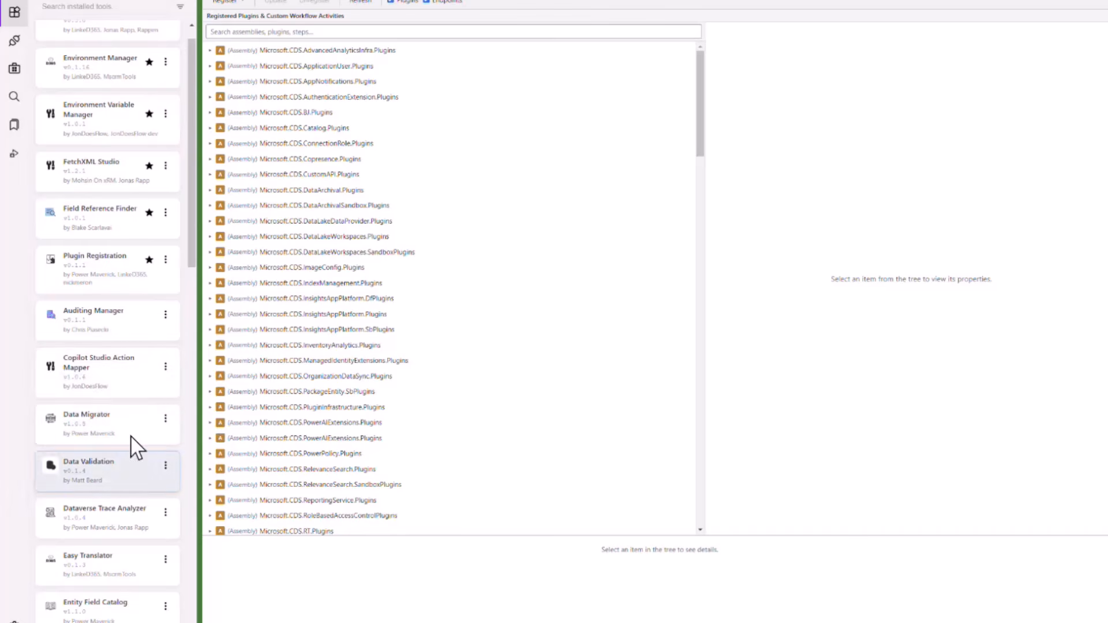
Open Copilot Studio Action Mapper on the Dev connection and show the custom API "Add a Power Automate Work Queue Item processing history entry".
click(124, 372)
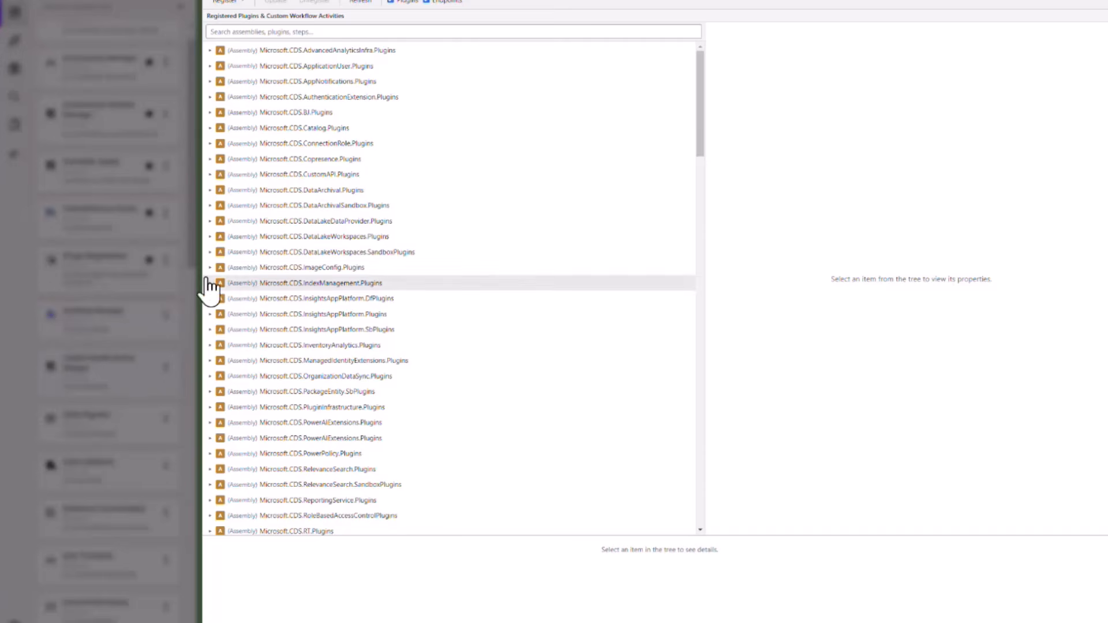
click(537, 301)
click(658, 449)
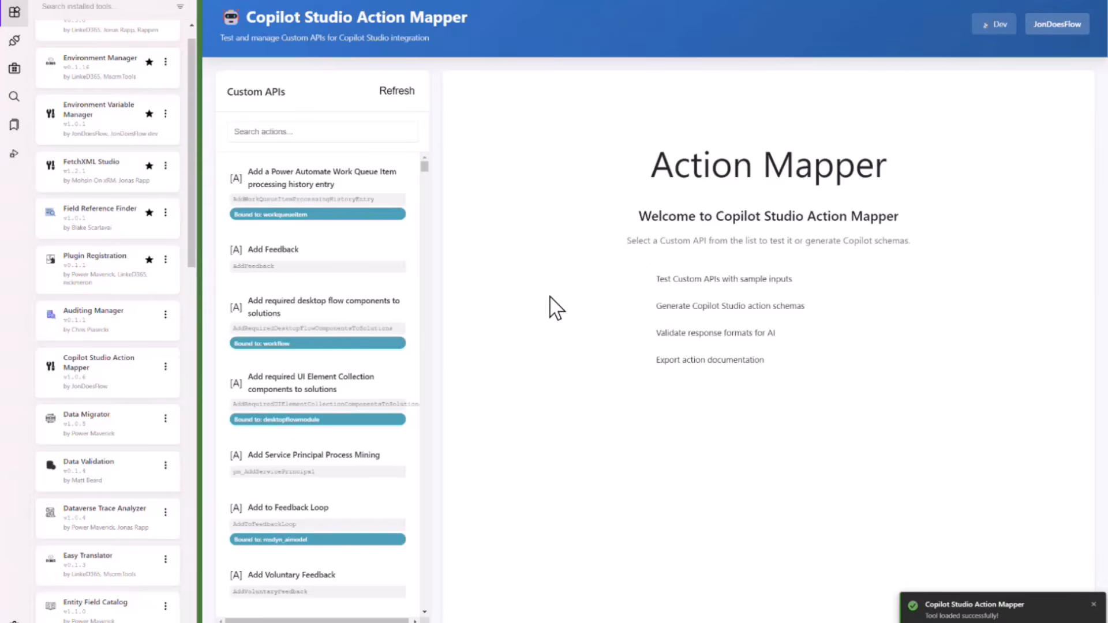
click(370, 184)
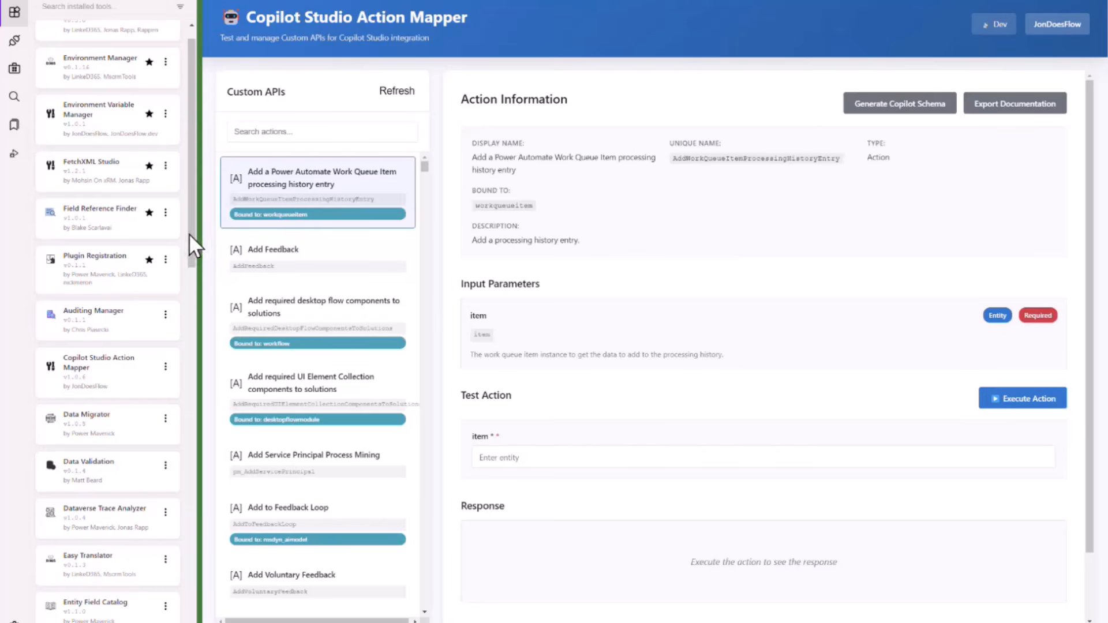
Open Data Migrator with Dev as primary and Test as secondary connection, signing in to Test with the second listed Microsoft account.
drag(189, 234, 185, 283)
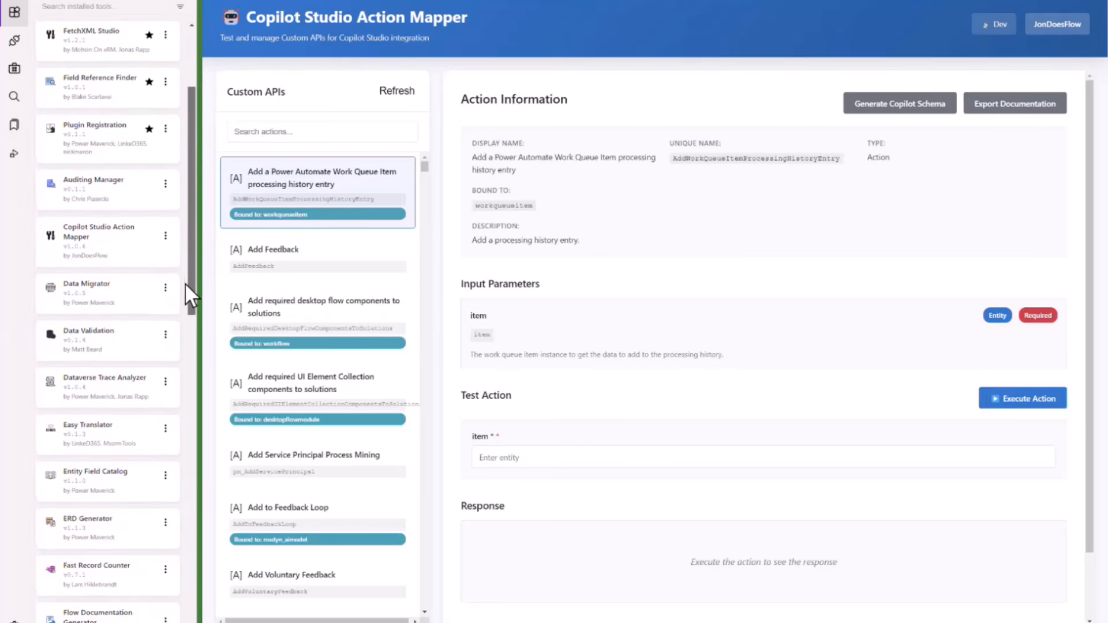
click(127, 283)
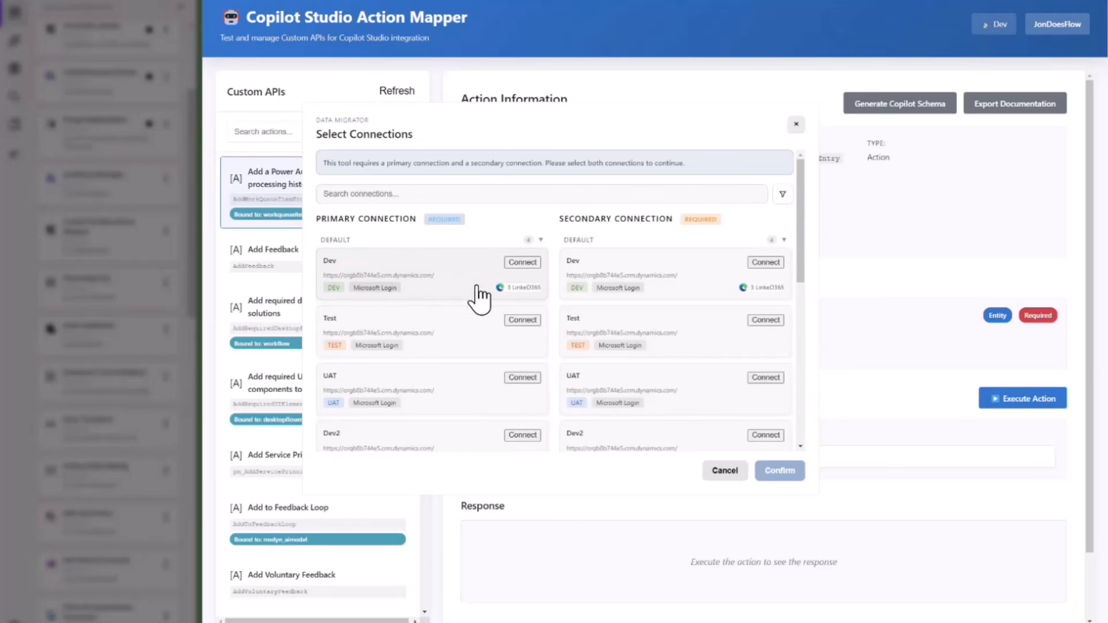
click(523, 262)
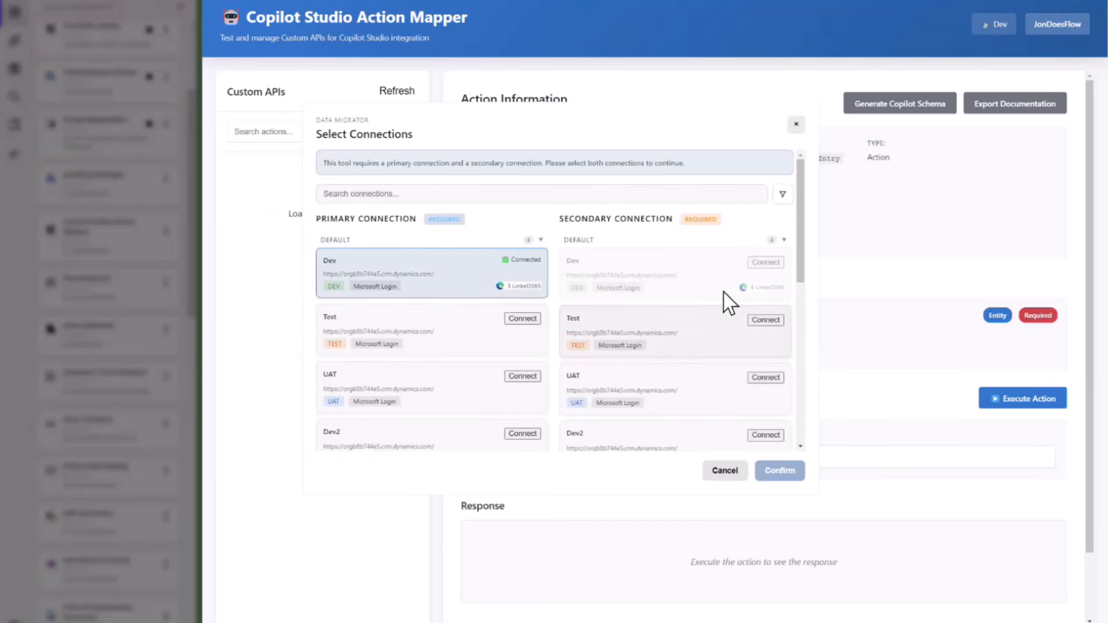
click(771, 320)
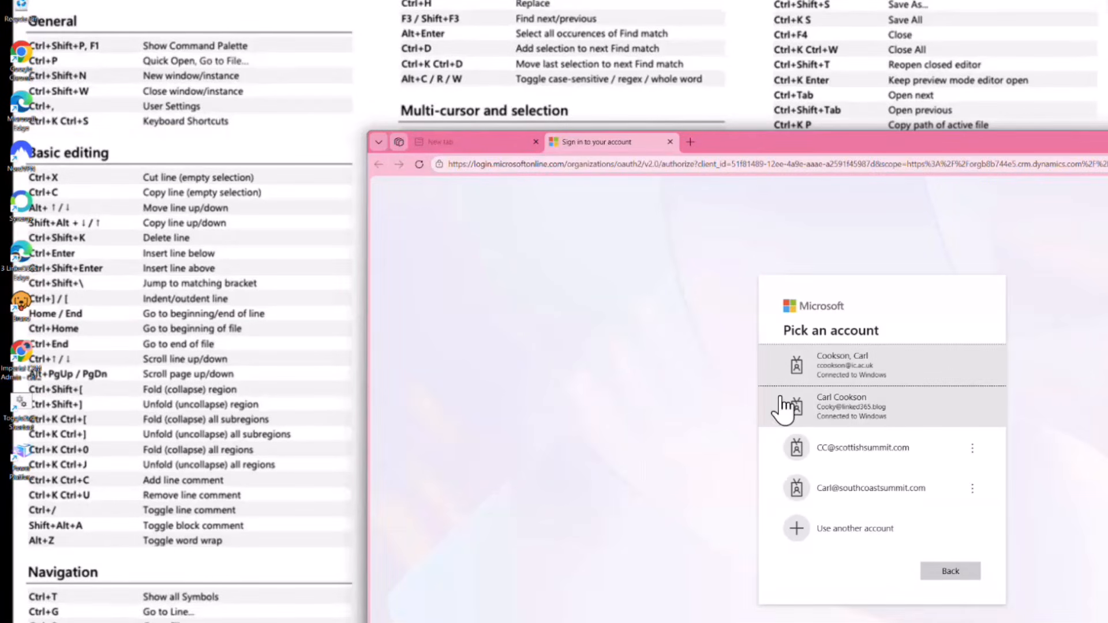
click(866, 407)
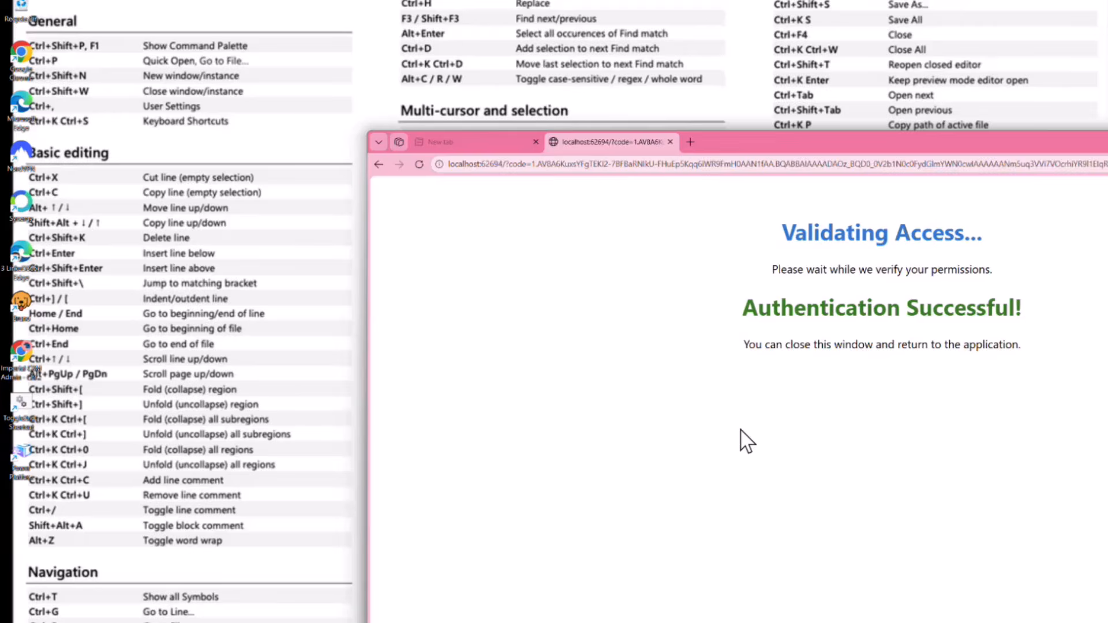
key(alt+Tab)
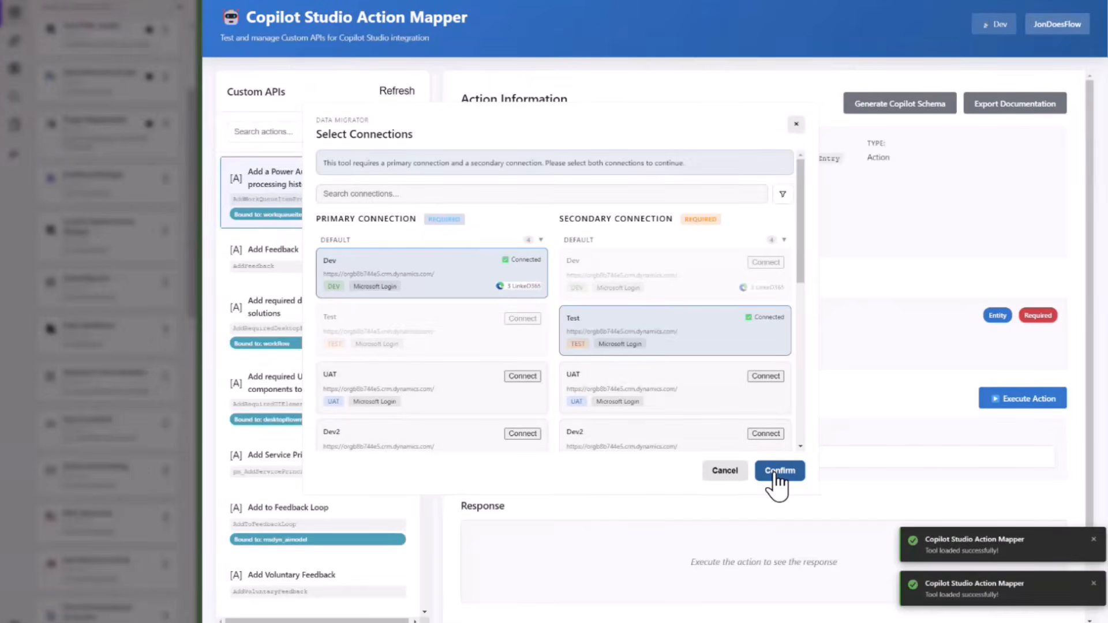
click(776, 472)
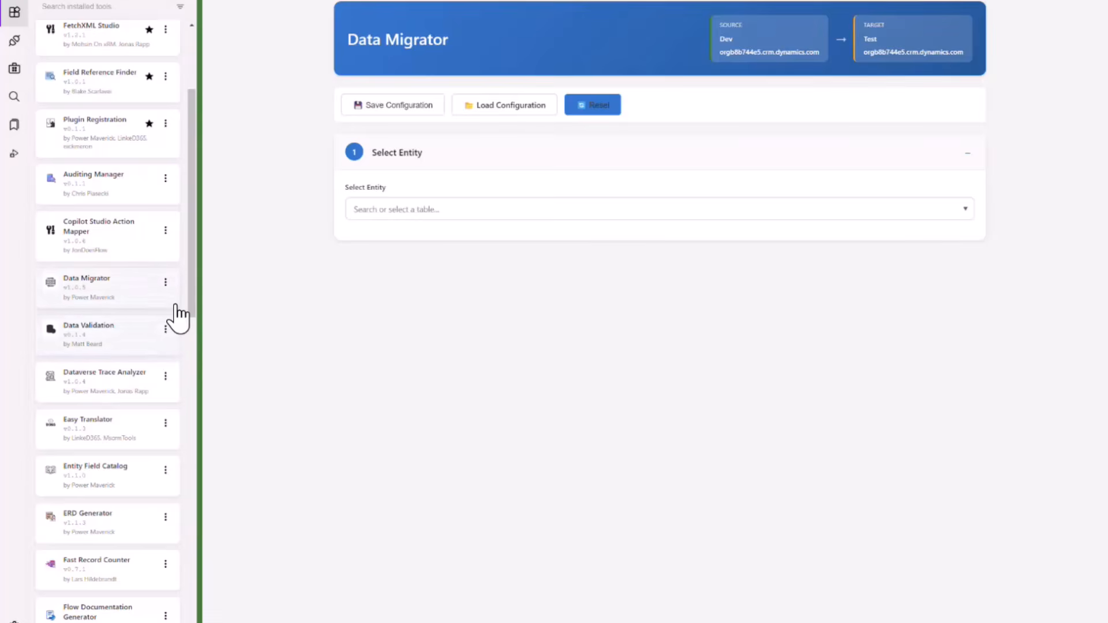
Look through the full list of installed tools and return to its beginning.
drag(194, 271, 193, 609)
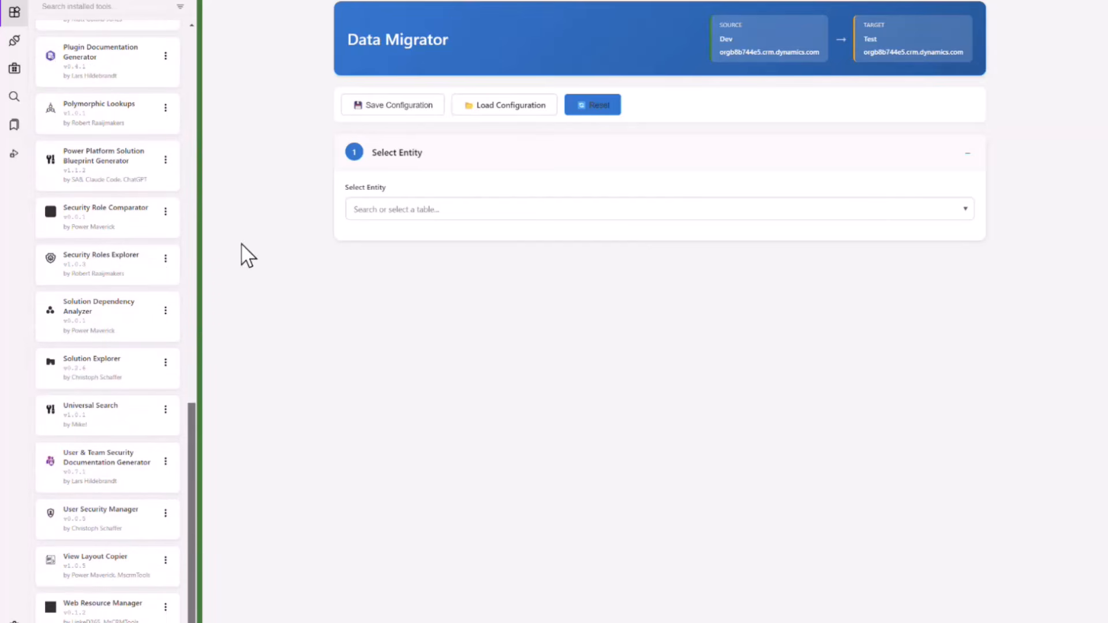
click(191, 311)
drag(190, 311, 190, 40)
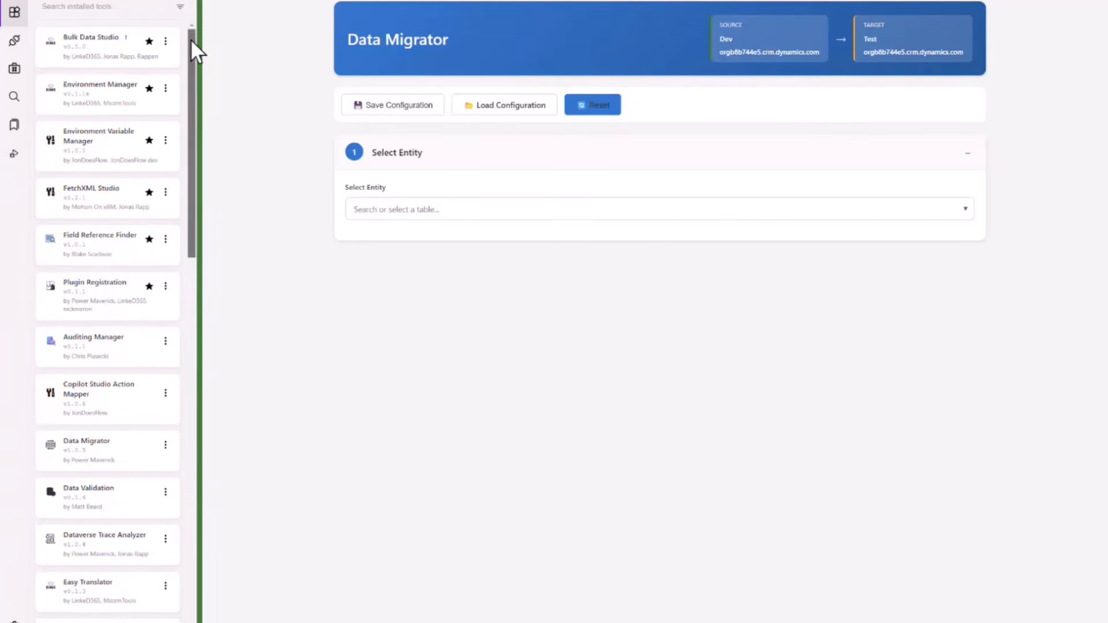
Set the ToolBox theme to Dark in the application settings and save them.
click(14, 622)
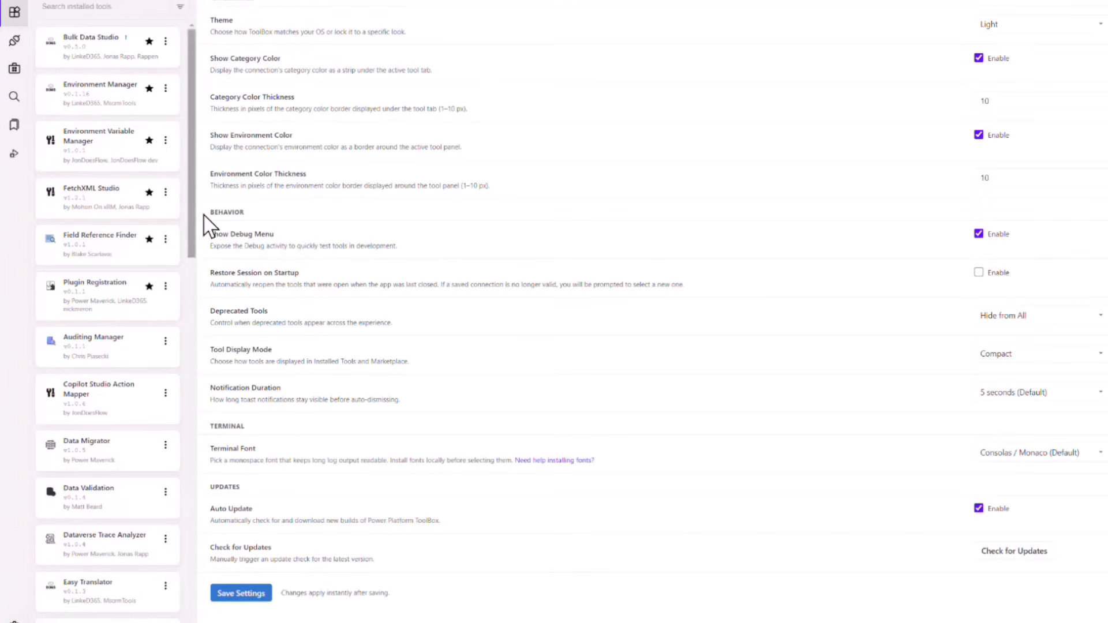
click(1028, 29)
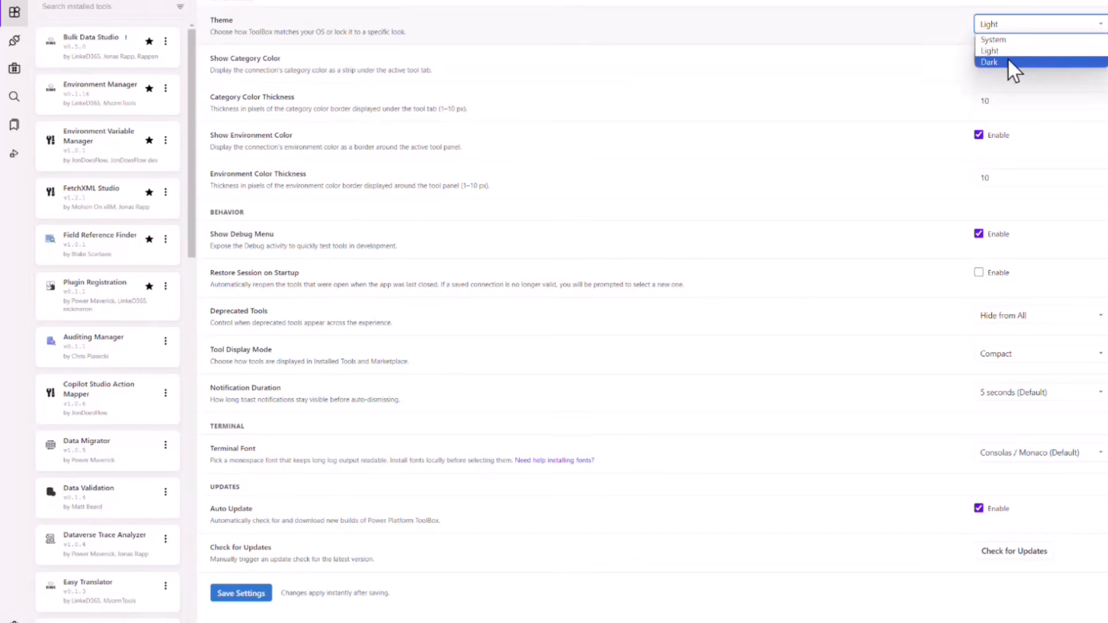
click(1009, 65)
click(240, 593)
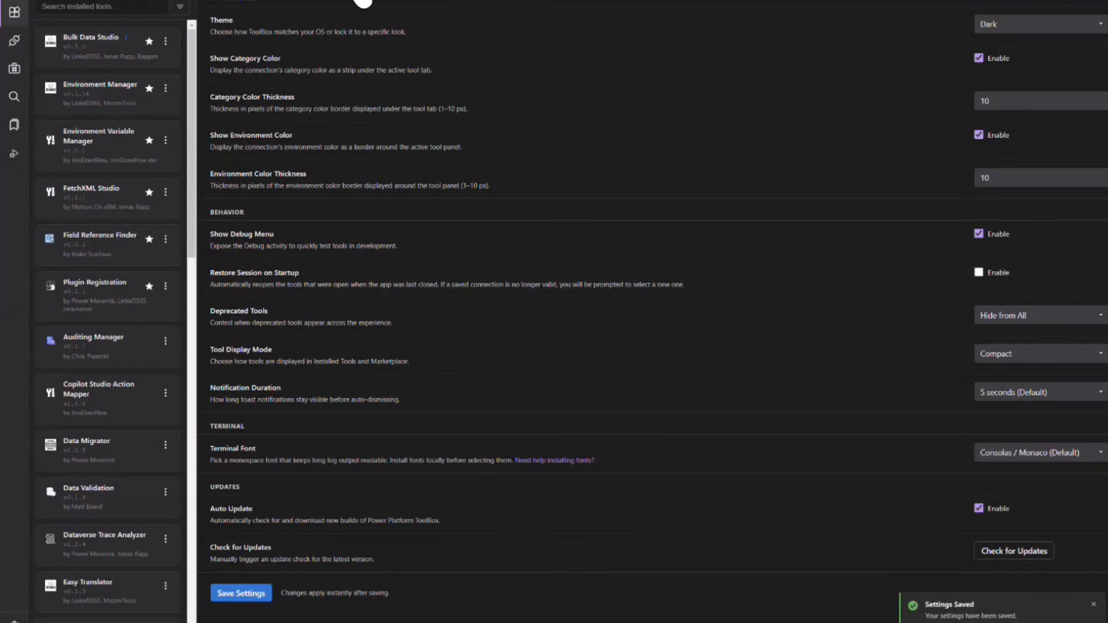
Return to the open FetchXML Studio query and expand its account node.
click(358, 1)
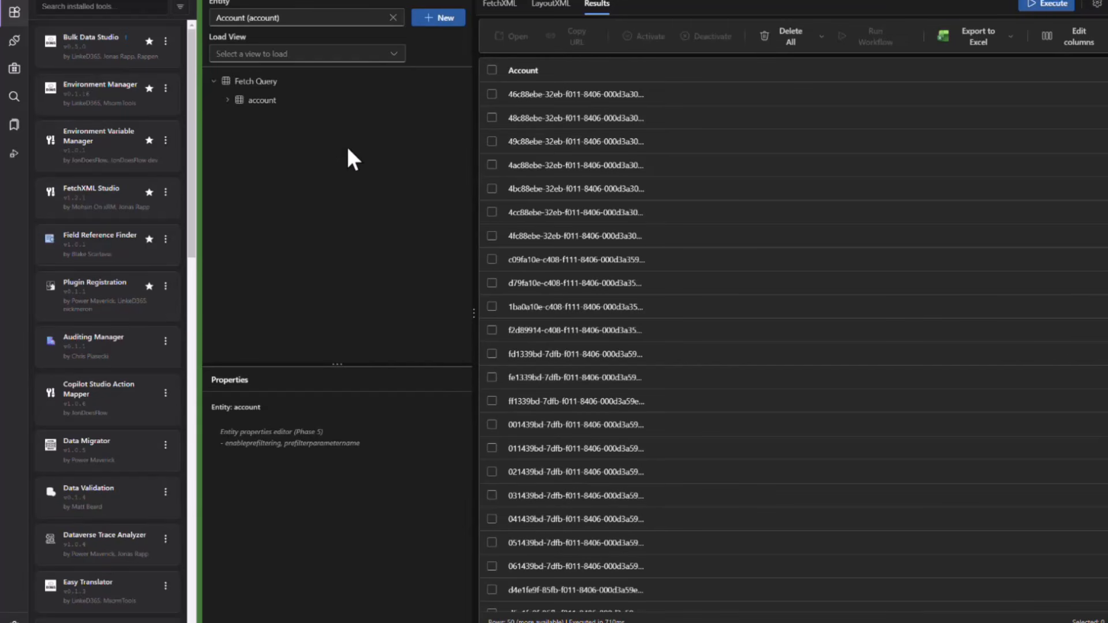
click(227, 99)
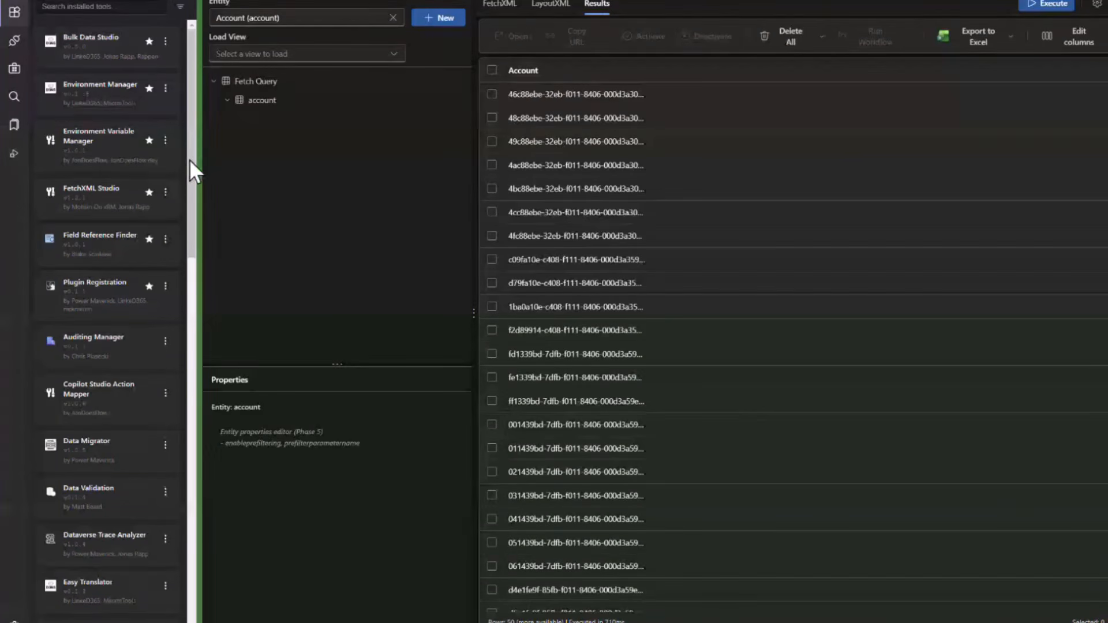
drag(189, 160, 192, 142)
Switch to the PowerPoint presentation, maximize its window and start the slide show from the Q&A slide.
key(alt+Tab)
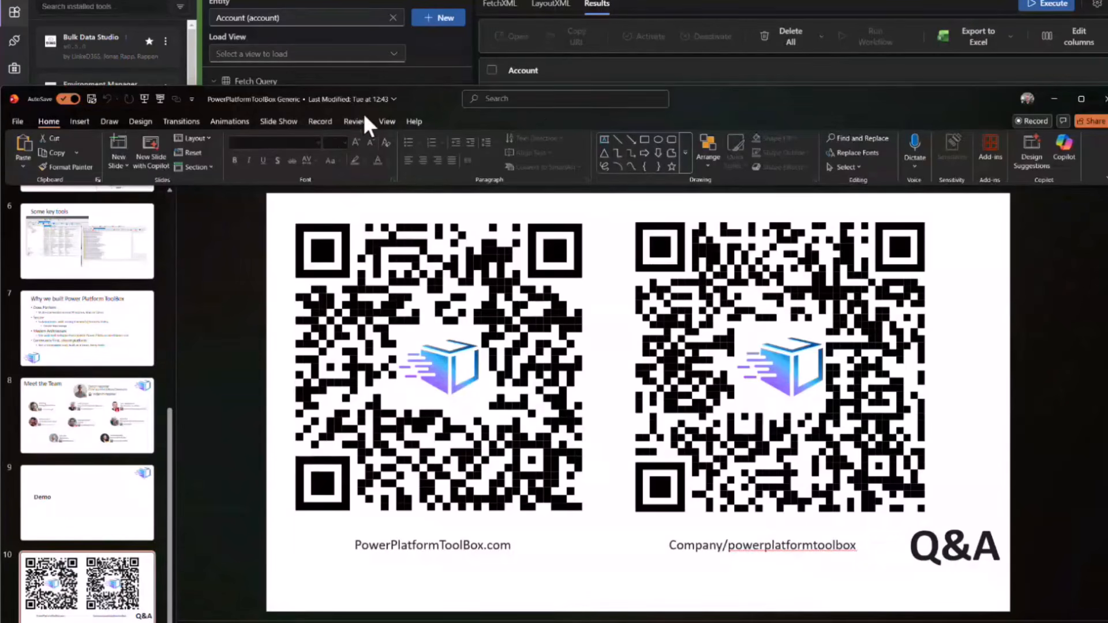
click(1080, 98)
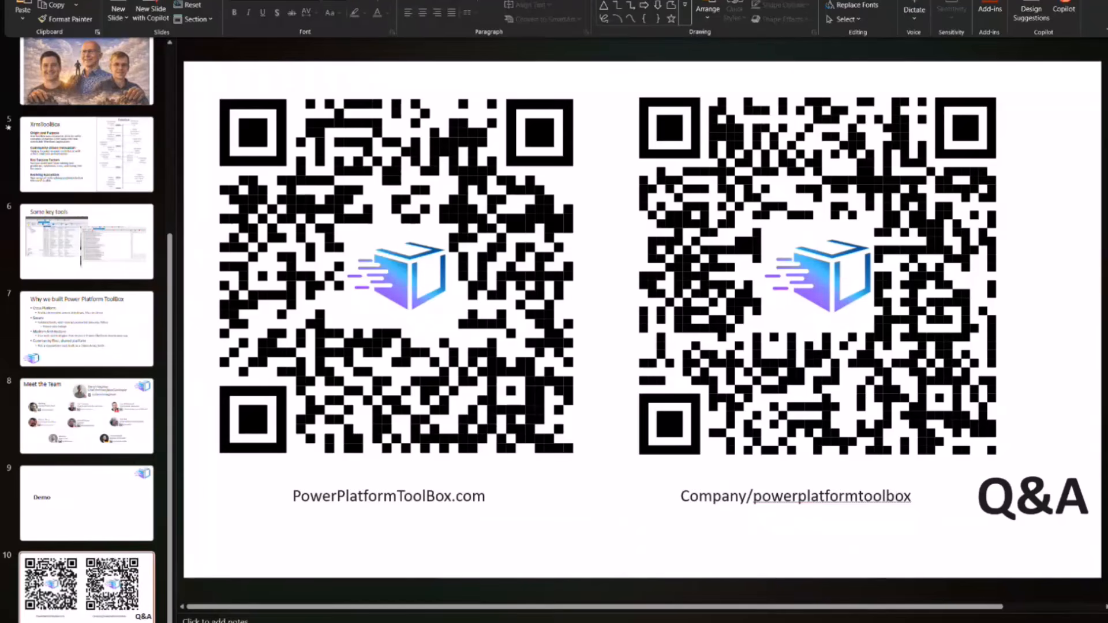
key(shift+F5)
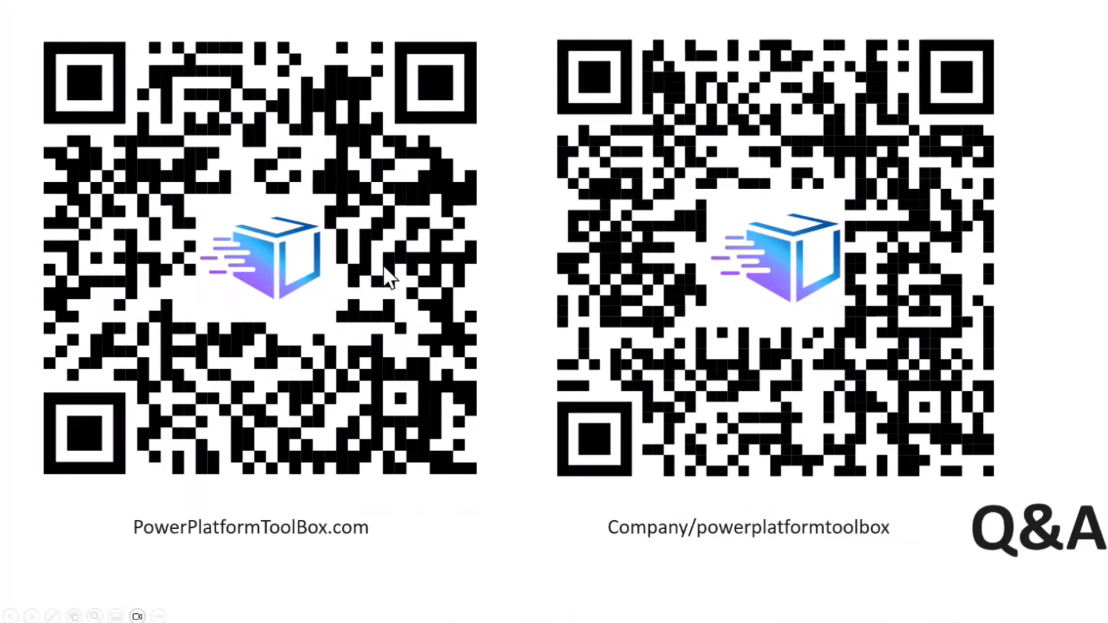